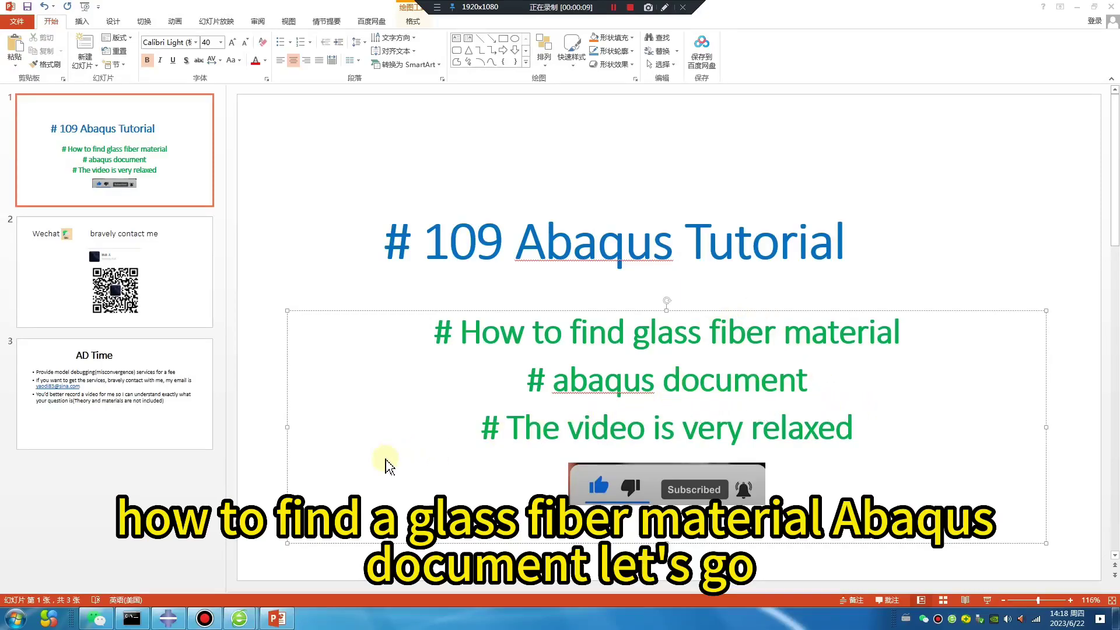
Step: Switch to the Abaqus 2016 documentation in the browser and select the Abaqus Example Problems Guide
mouse_move(242, 623)
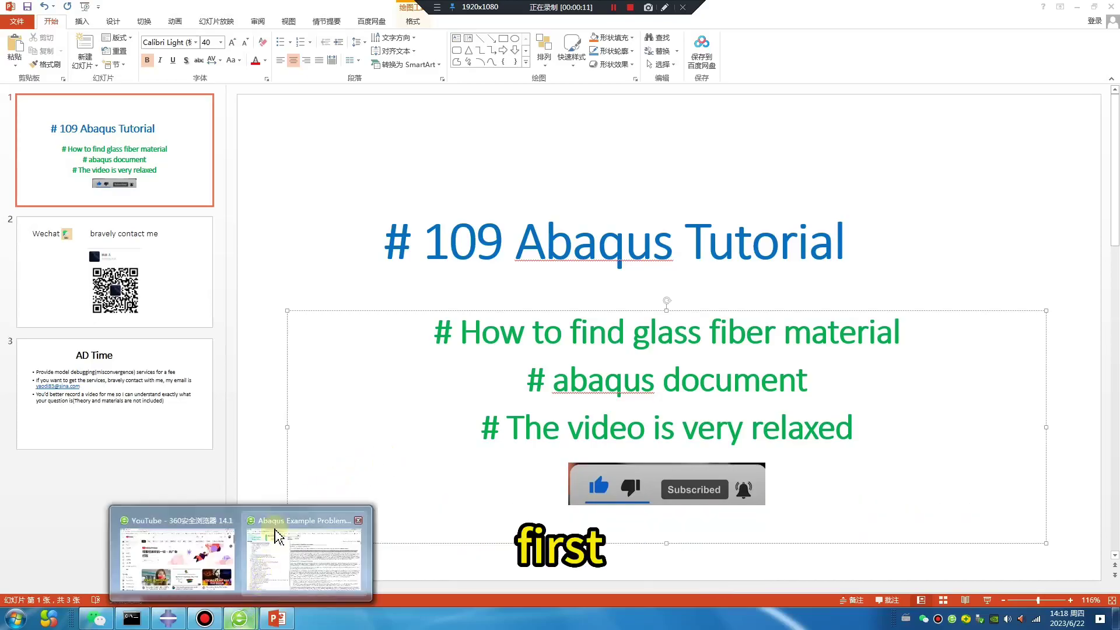
left_click(274, 536)
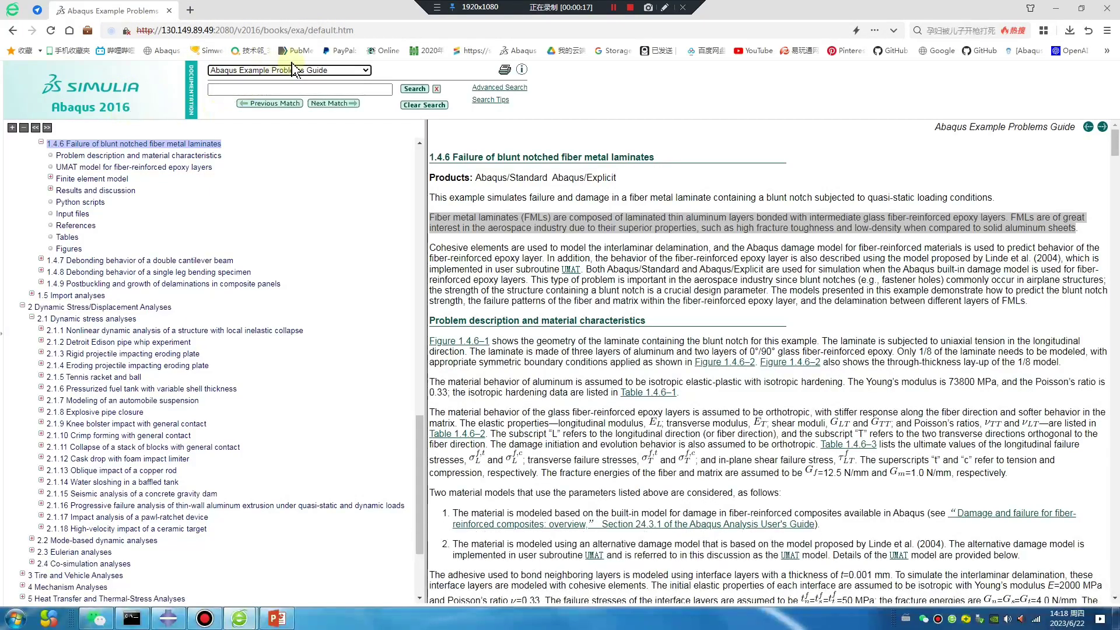
left_click(324, 71)
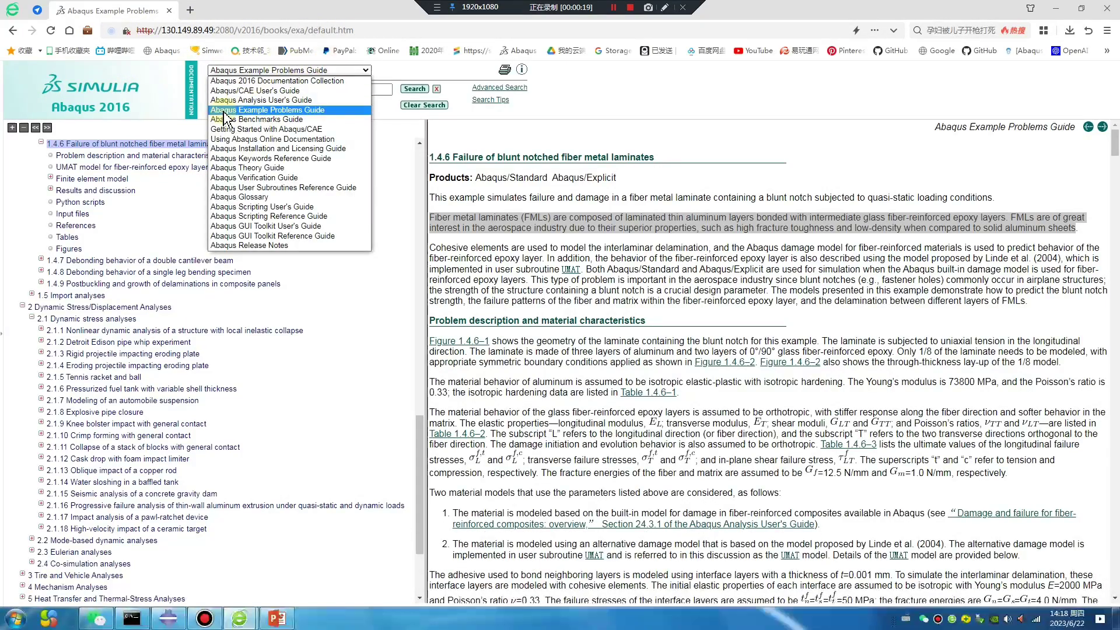
left_click(325, 112)
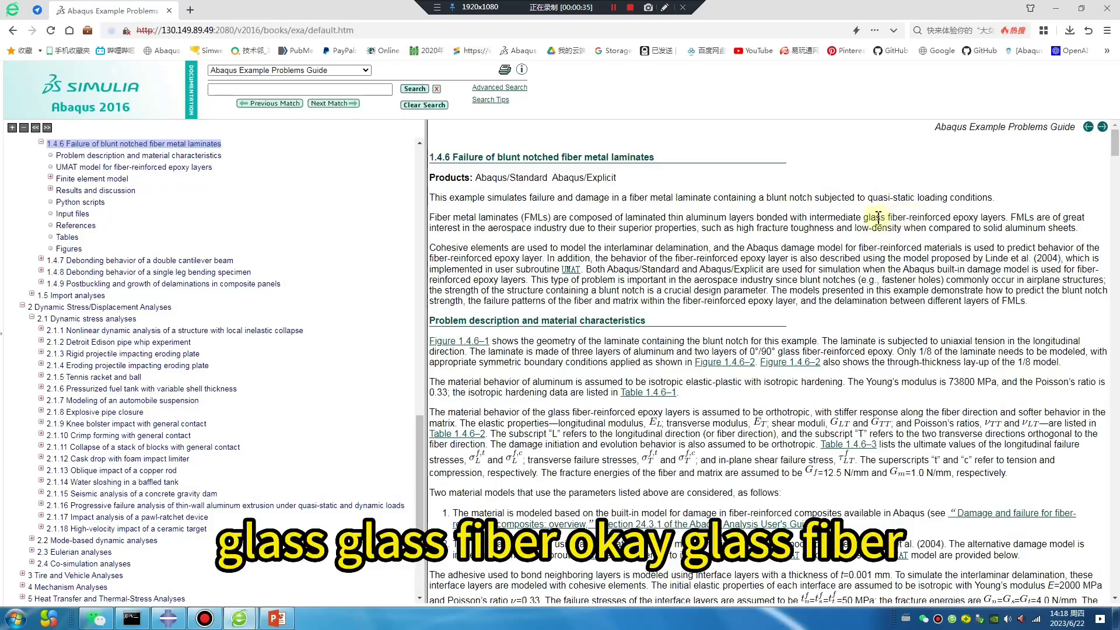
Step: Read section 1.4.6 on blunt notched fiber metal laminates for glass fiber material data, Python scripts and input files
left_click_drag(864, 217, 953, 217)
scroll(536, 274, "down", 2)
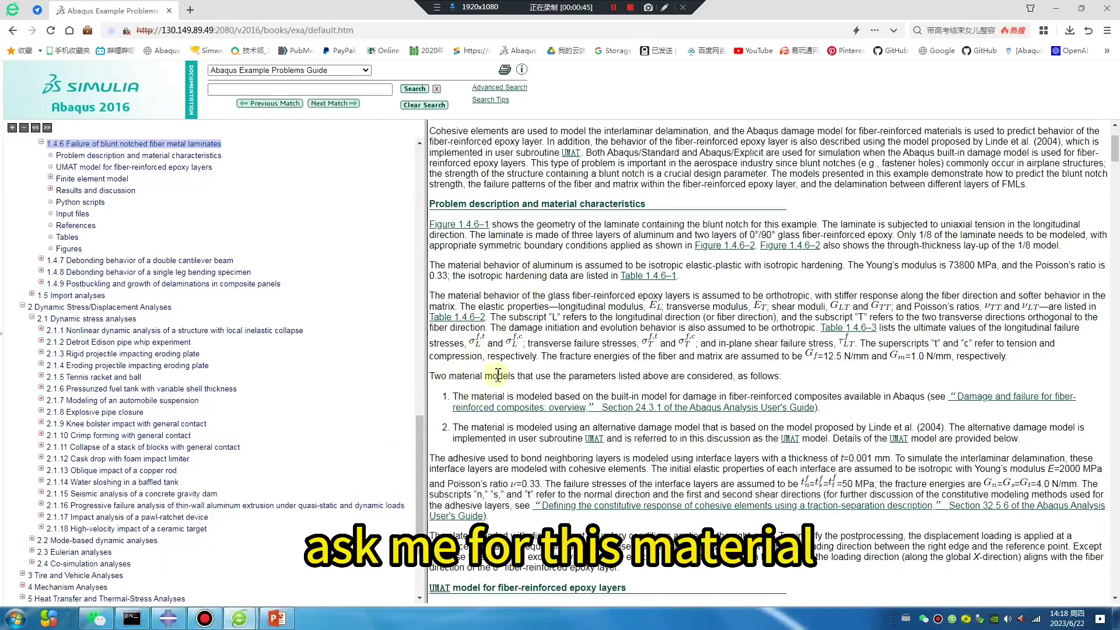
scroll(666, 433, "down", 15)
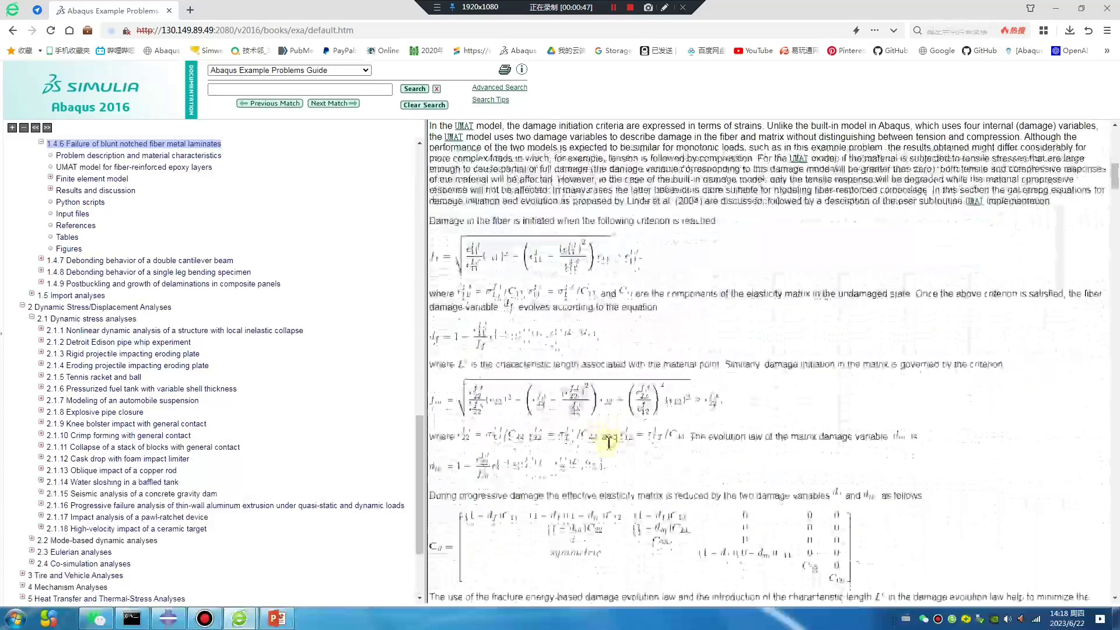
scroll(608, 442, "down", 10)
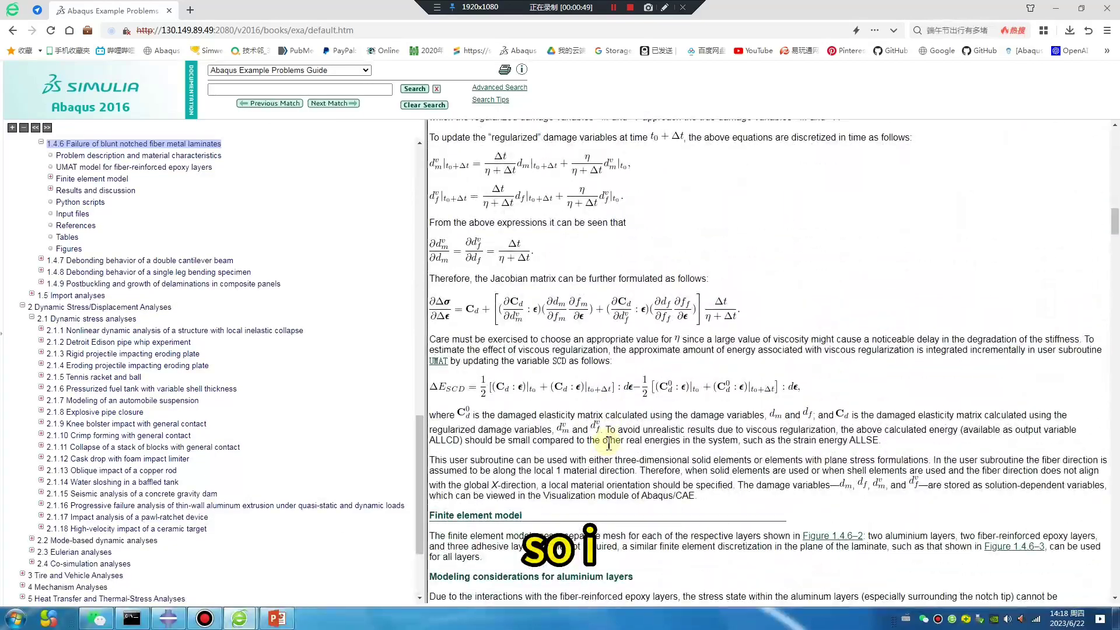
scroll(594, 453, "down", 6)
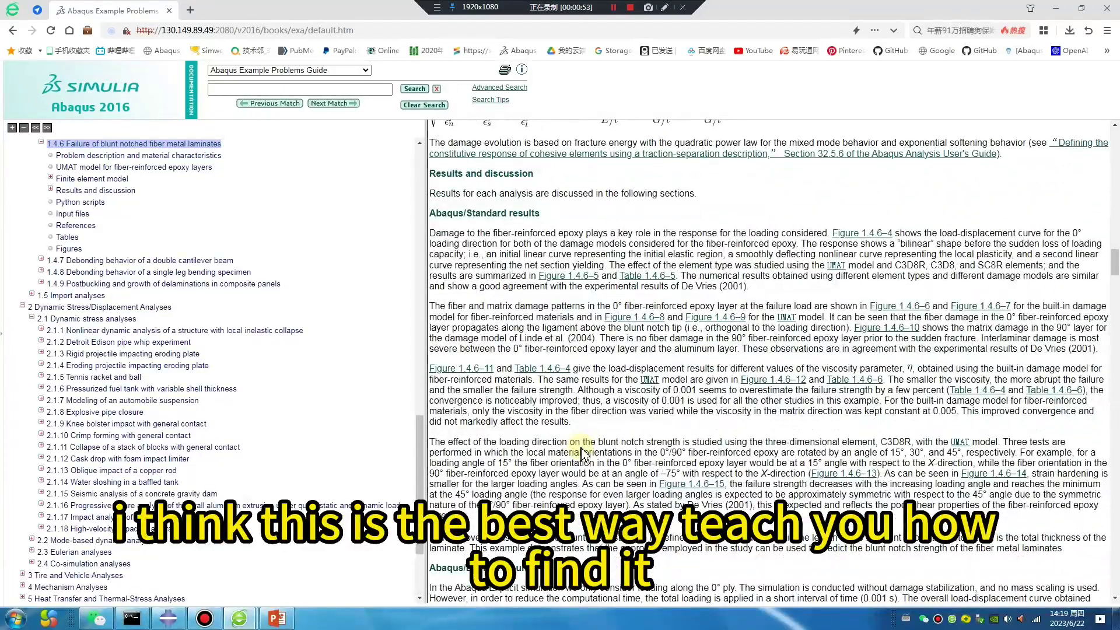
scroll(584, 453, "down", 1)
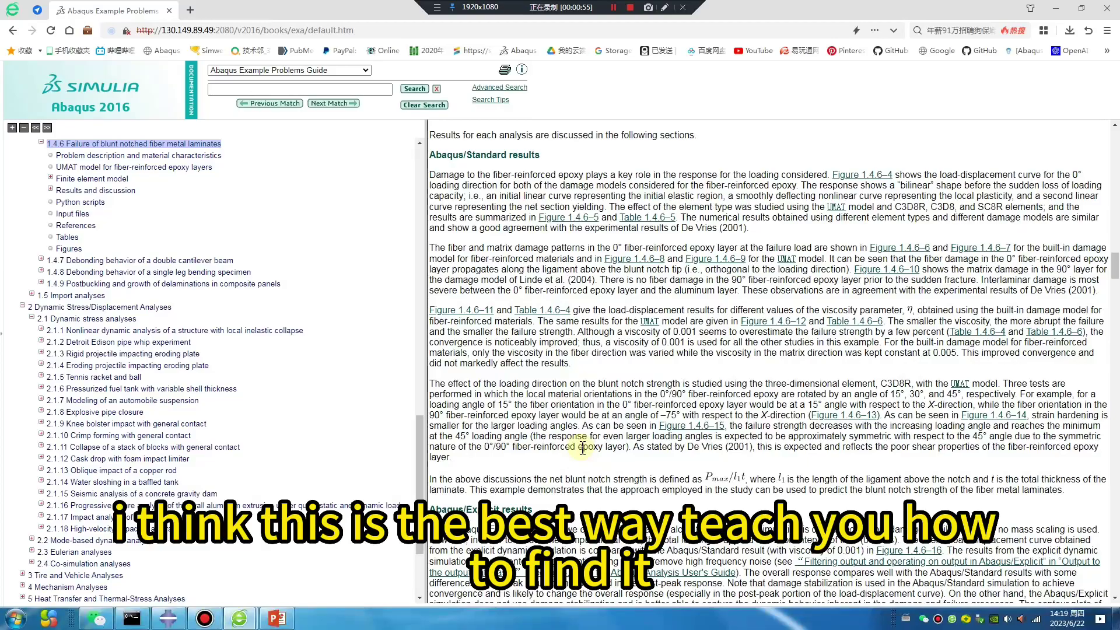
scroll(582, 448, "down", 6)
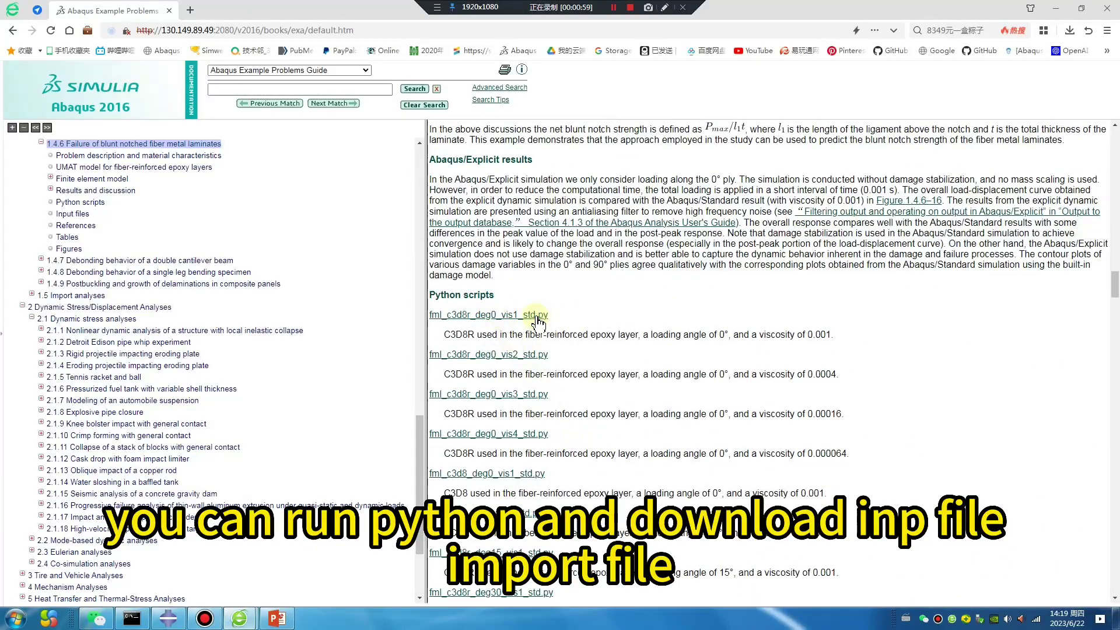
scroll(541, 356, "down", 7)
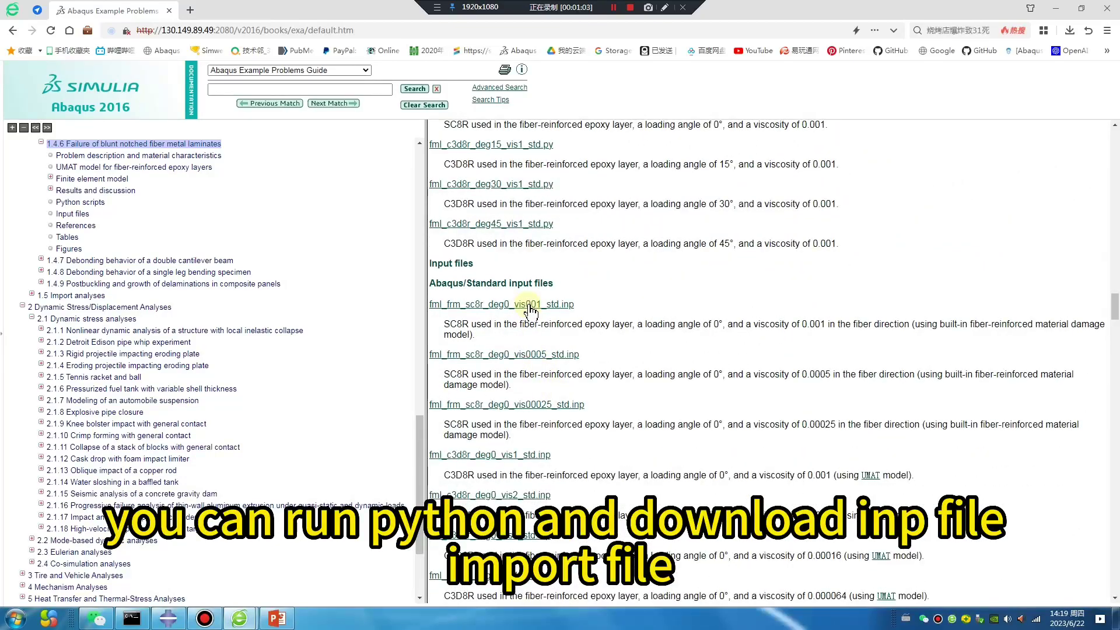
Step: Switch to Abaqus/CAE, show how to filter the model import for Abaqus input files (*.inp, *.pes), and close it without importing
left_click(168, 618)
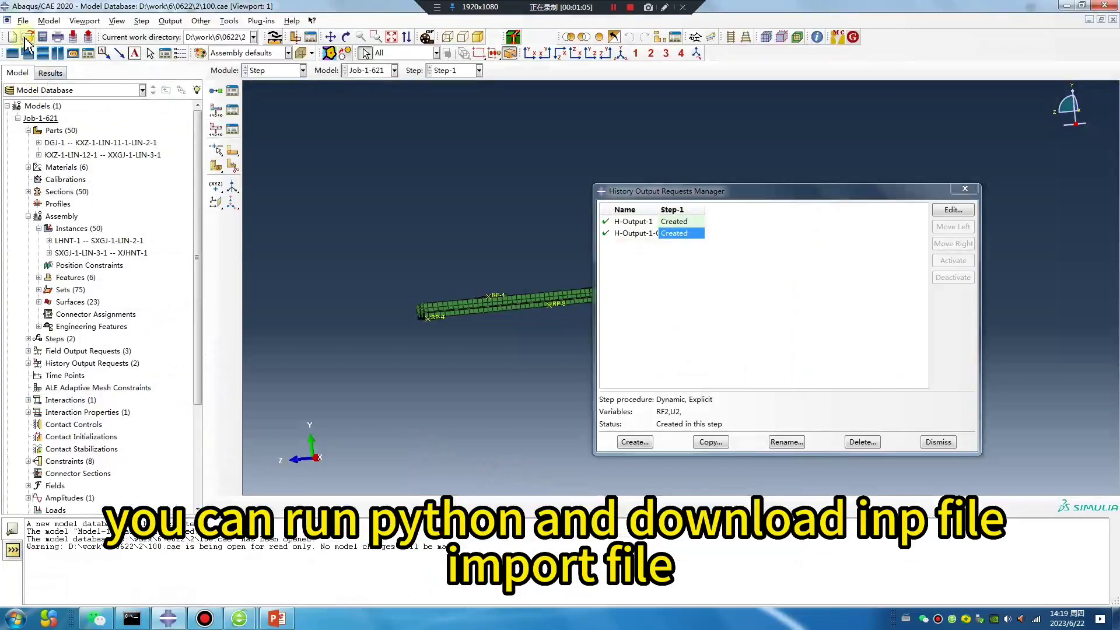
left_click(23, 21)
mouse_move(81, 186)
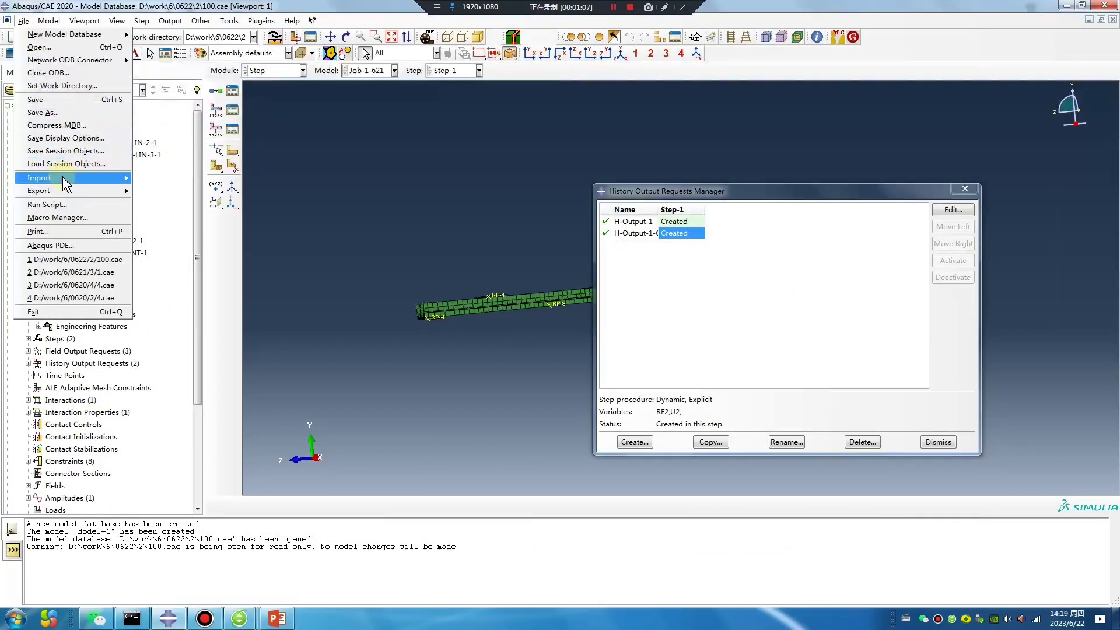
left_click(159, 217)
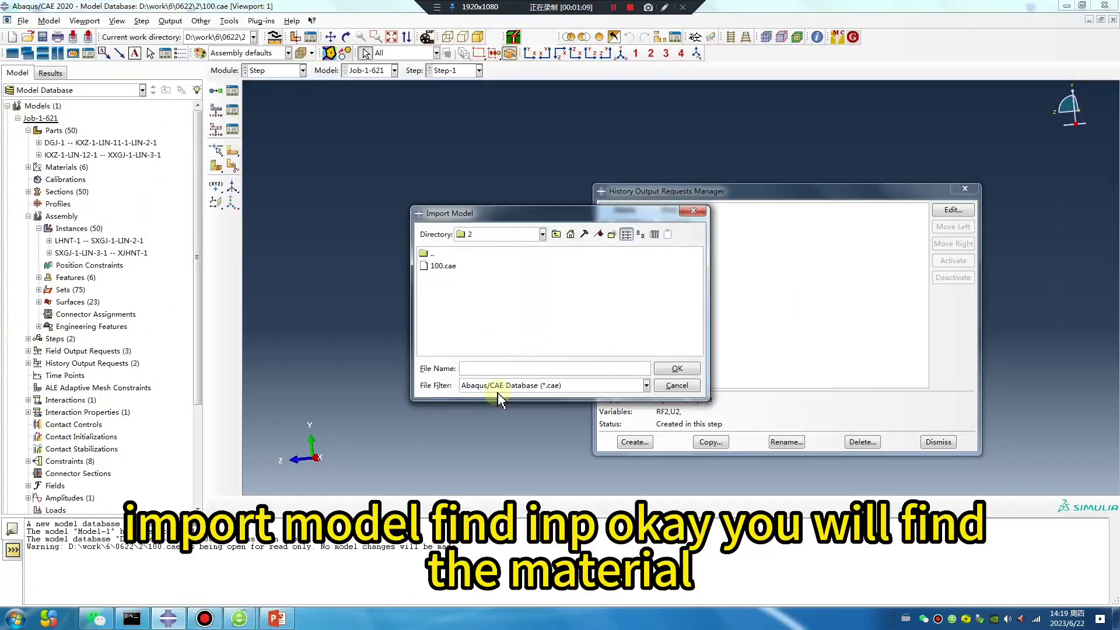
left_click(481, 385)
left_click(490, 411)
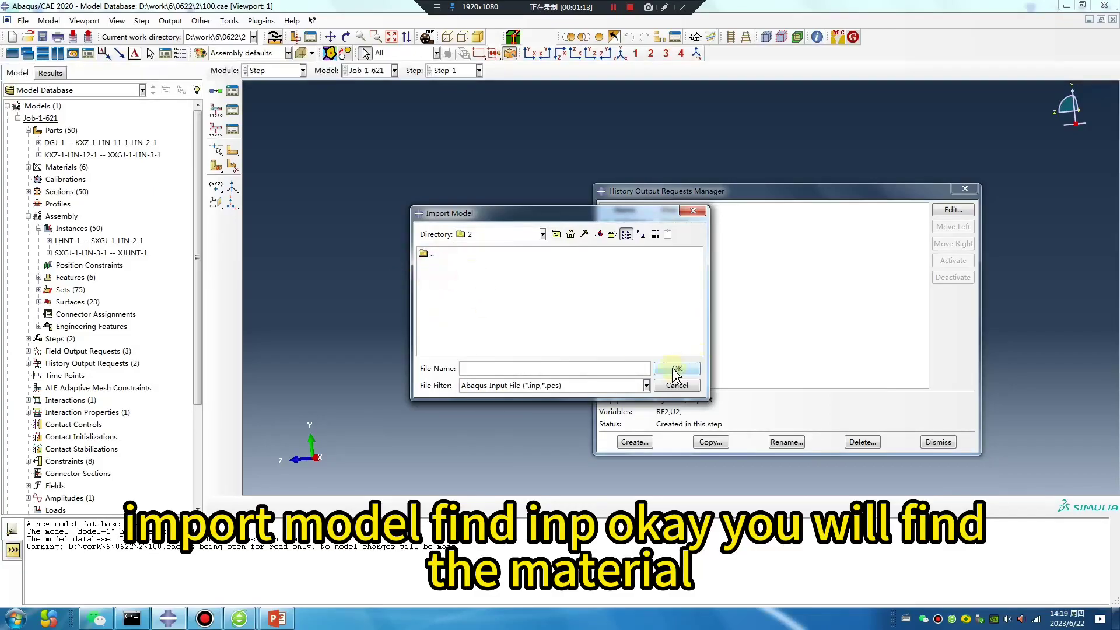
left_click(693, 211)
Step: Switch to the Property module and load the POLARIS_MAT_BASE_SI_mm material library
left_click(274, 70)
left_click(262, 96)
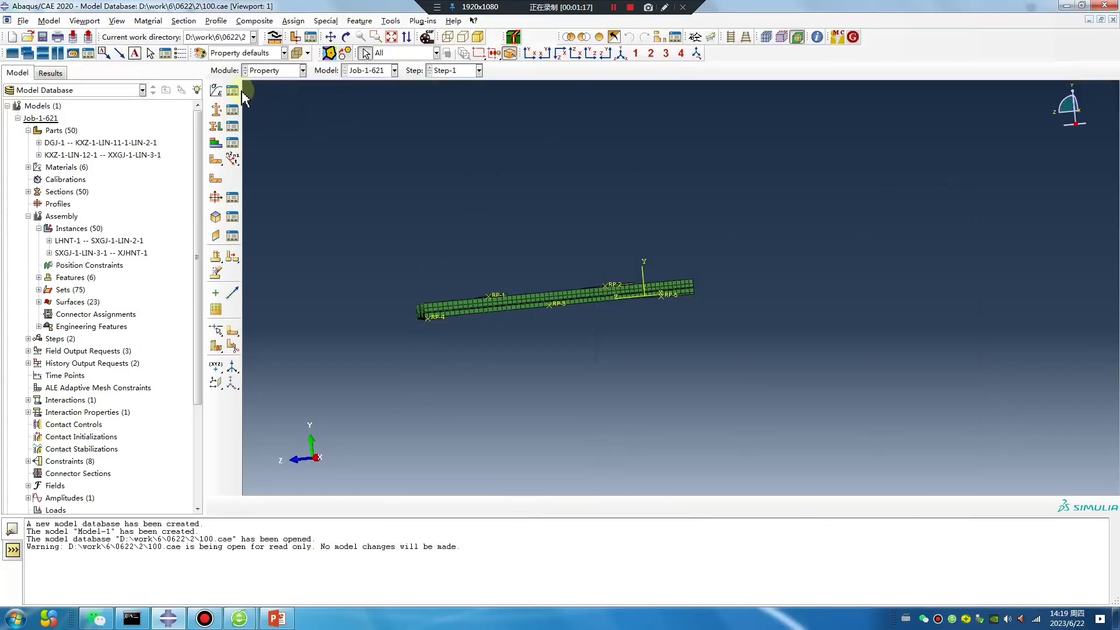
left_click(116, 73)
left_click(128, 91)
left_click(116, 110)
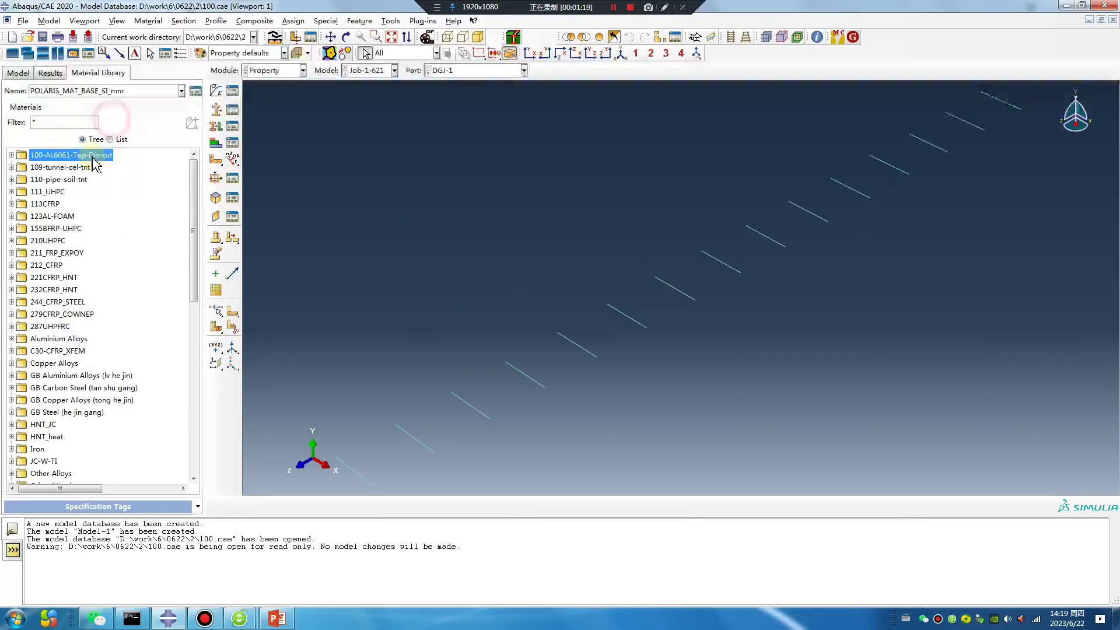
Step: Copy the glass_epxoy material from the library's fiber category into the current model
scroll(66, 255, "down", 8)
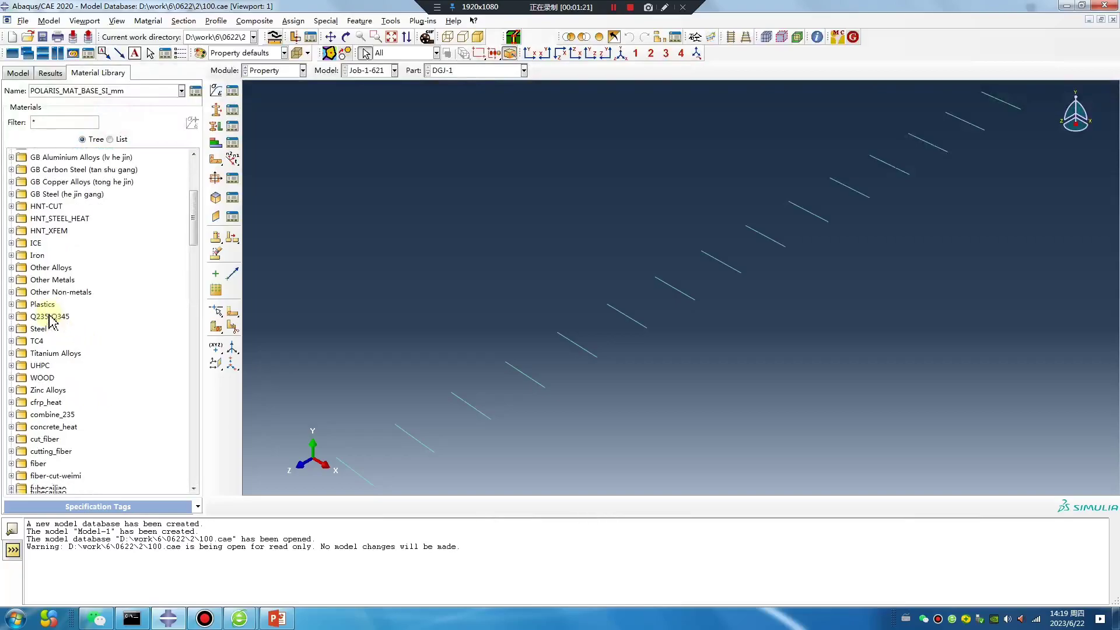
scroll(52, 320, "down", 4)
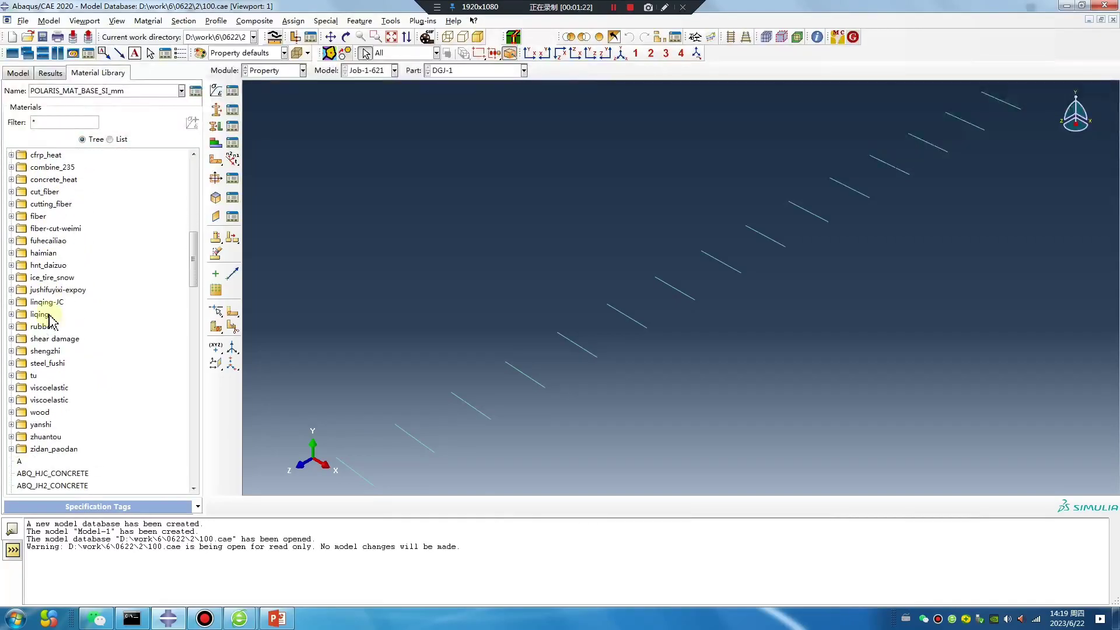
left_click(11, 217)
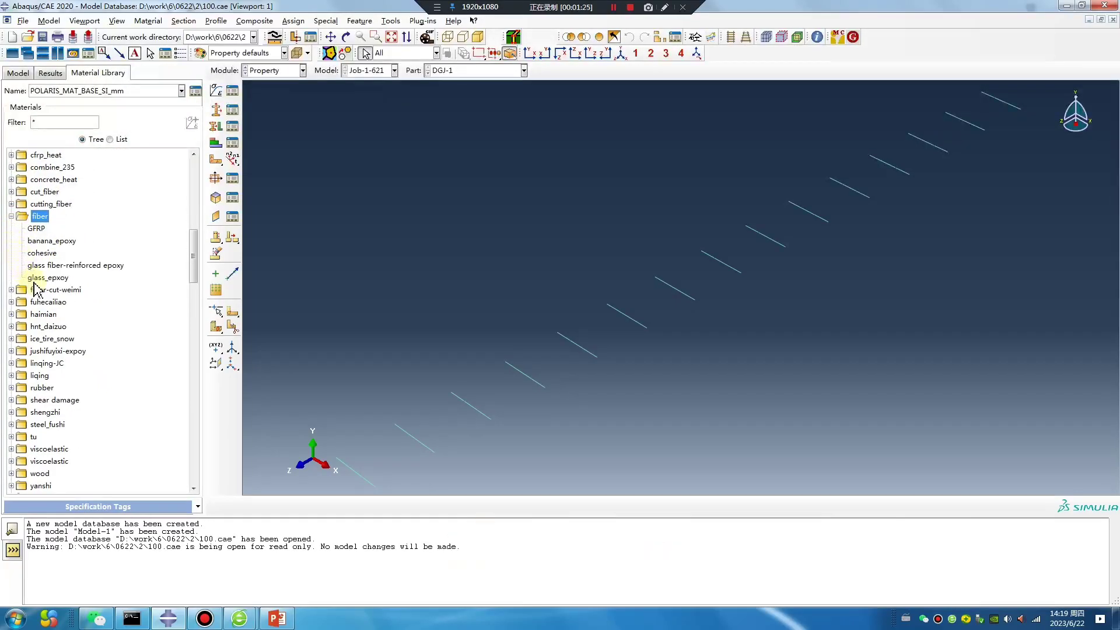
double_click(58, 278)
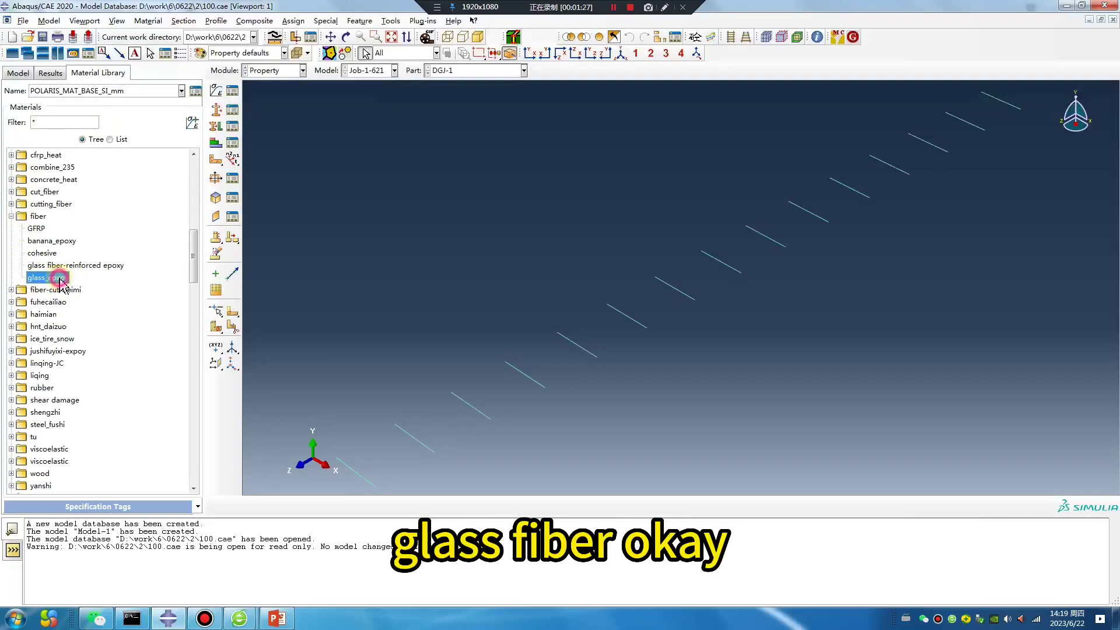
Step: Inspect the definition of the glass_epxoy material in the Material Manager and close it without changes
left_click(233, 90)
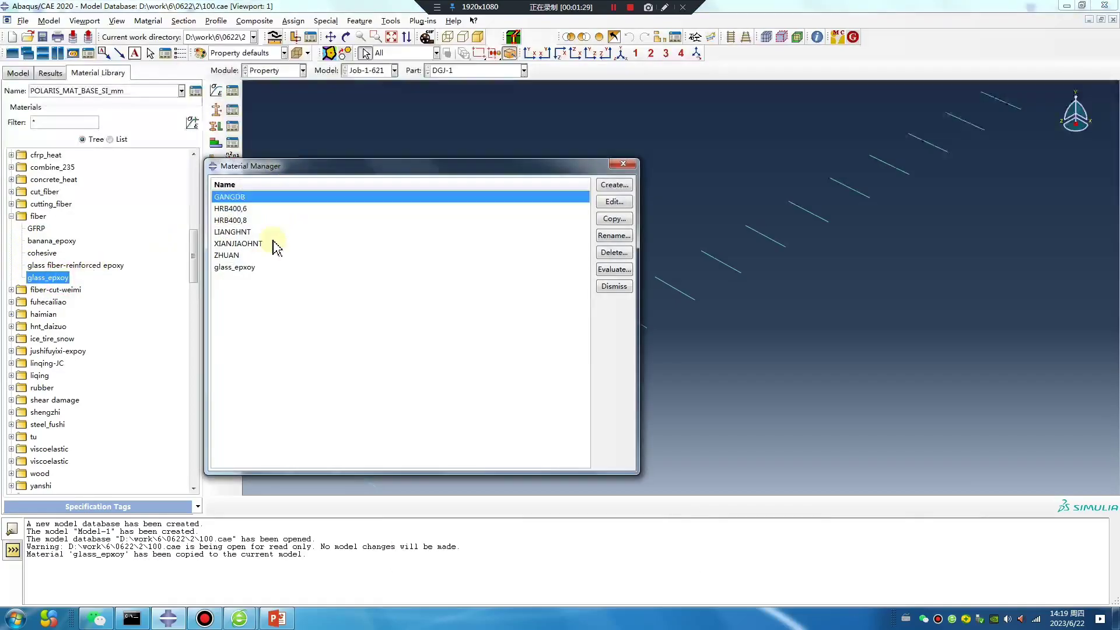
double_click(242, 269)
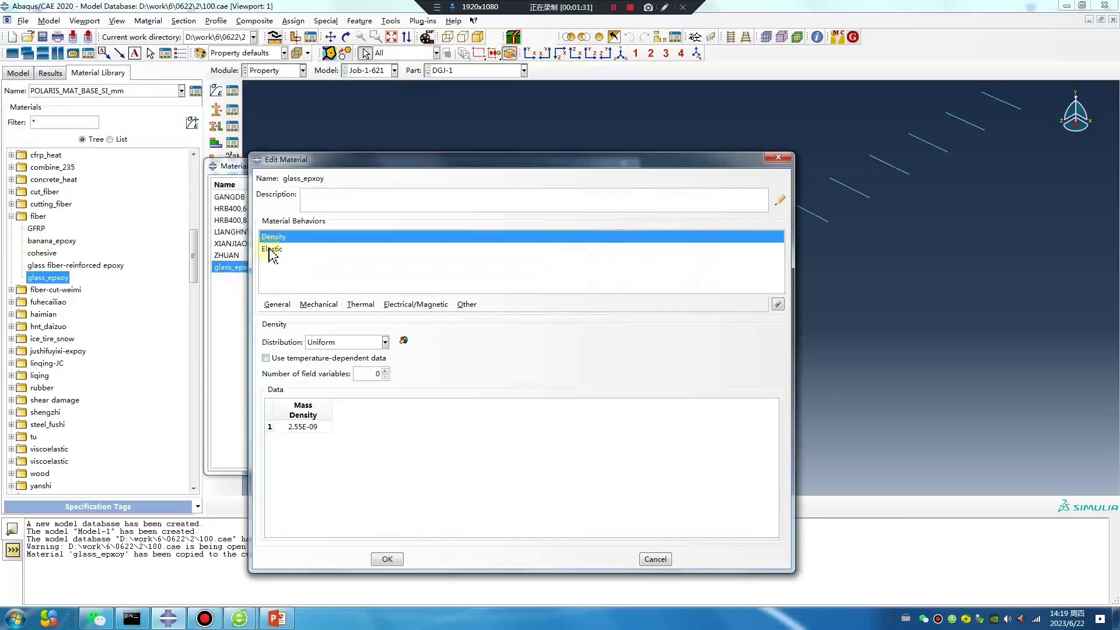
left_click(778, 157)
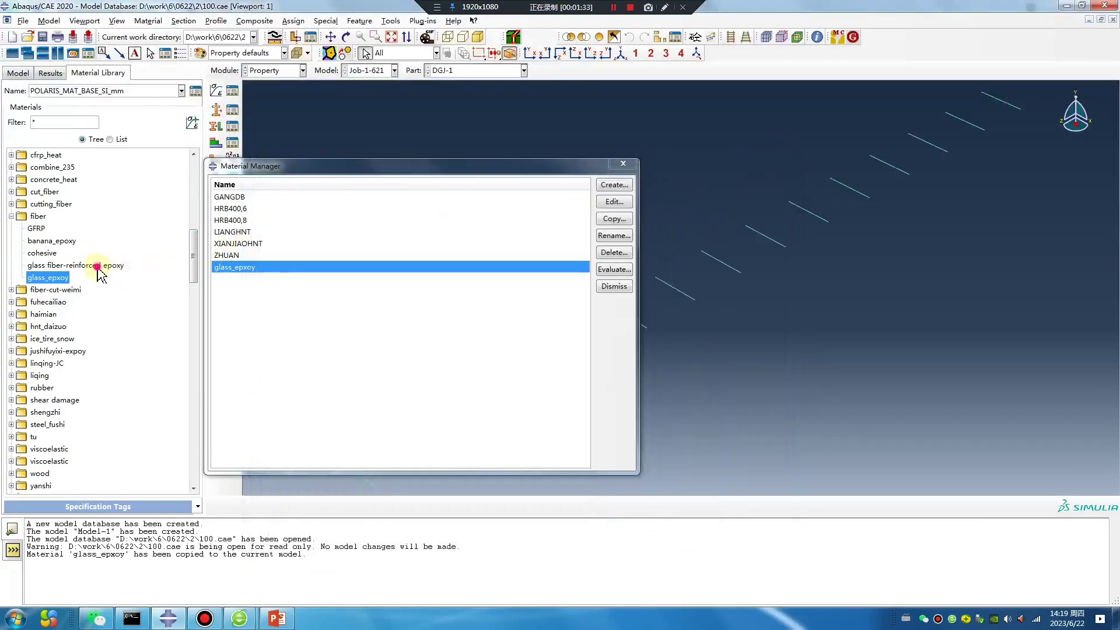
Step: Copy glass fiber-reinforced epoxy from the library into the model and open its elastic properties for editing
left_click_drag(97, 266, 233, 268)
double_click(248, 268)
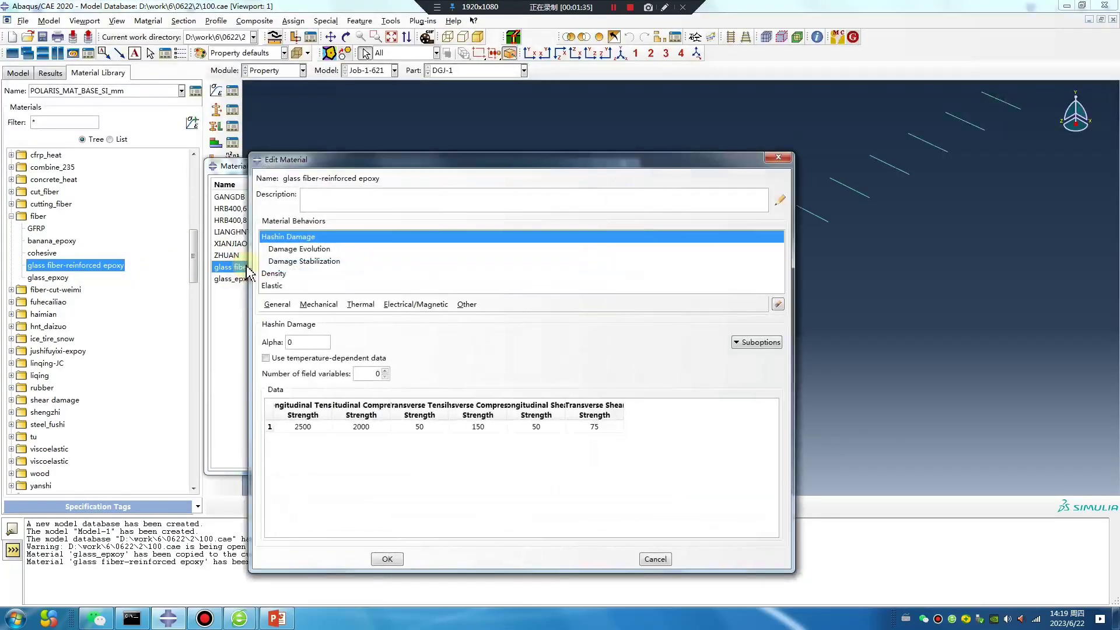
left_click(269, 286)
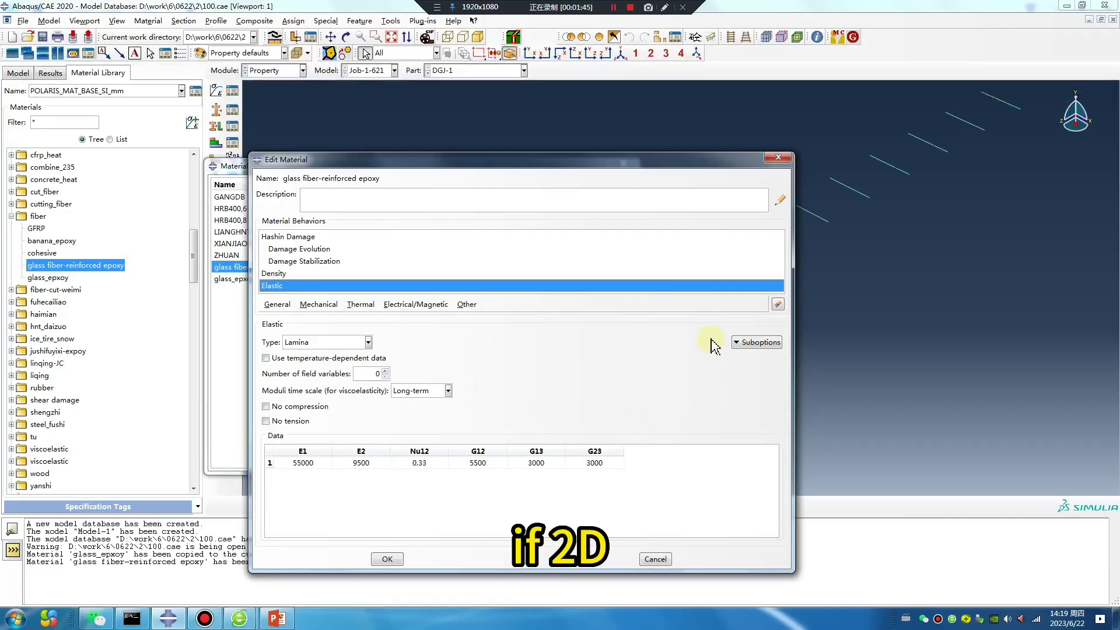
Step: Change the elastic type of glass fiber-reinforced epoxy to Engineering Constants and check the Poisson's ratio cells Nu12 and Nu23
left_click(303, 344)
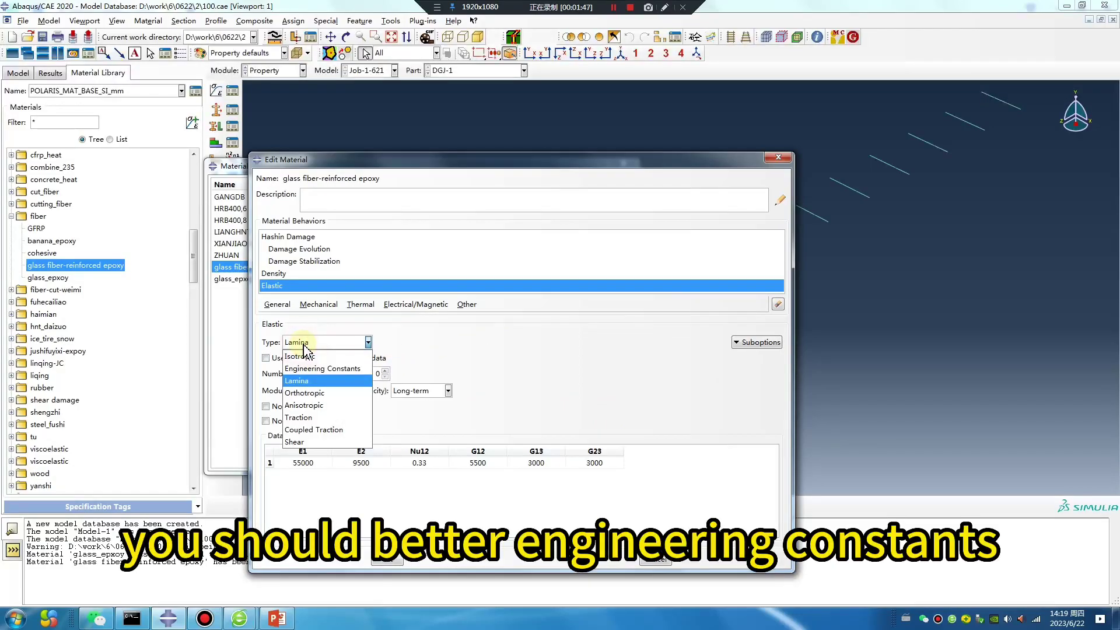
left_click(300, 380)
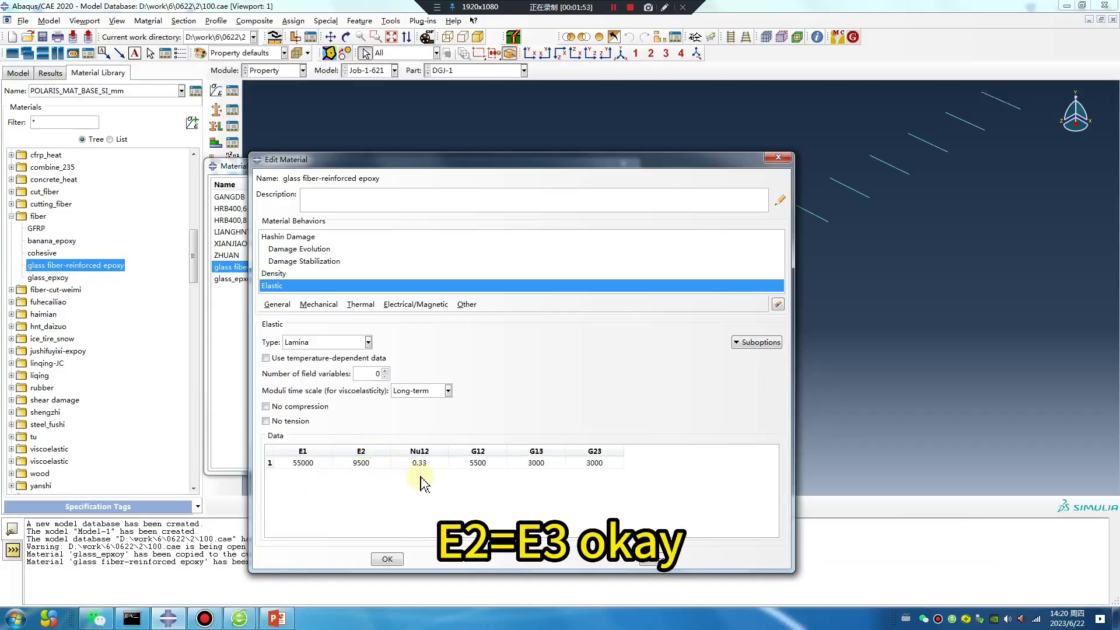
double_click(437, 464)
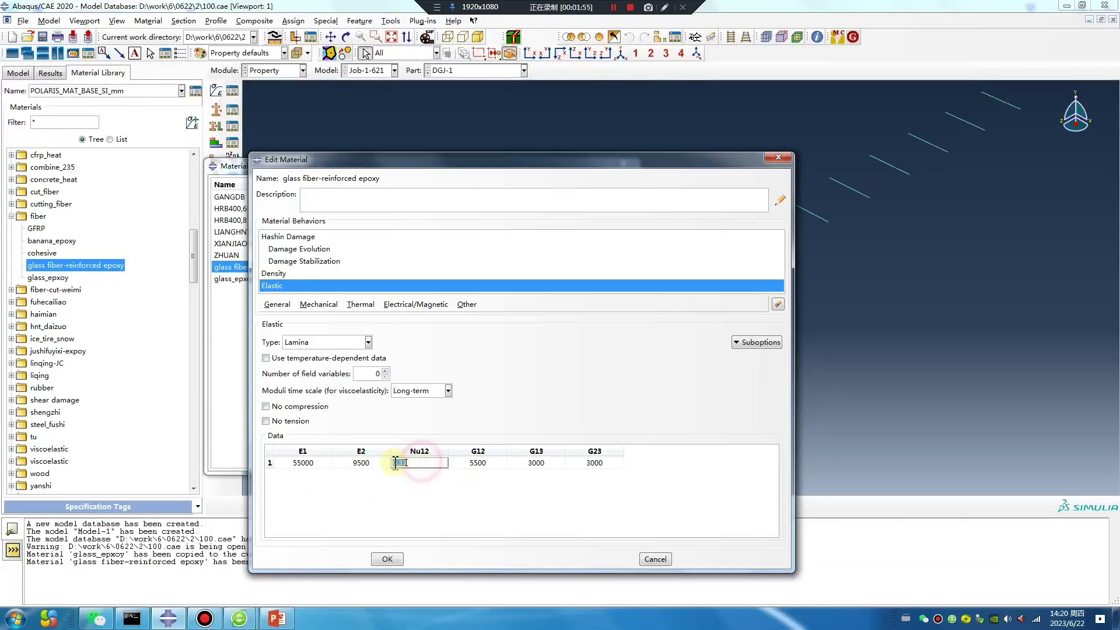
left_click(312, 342)
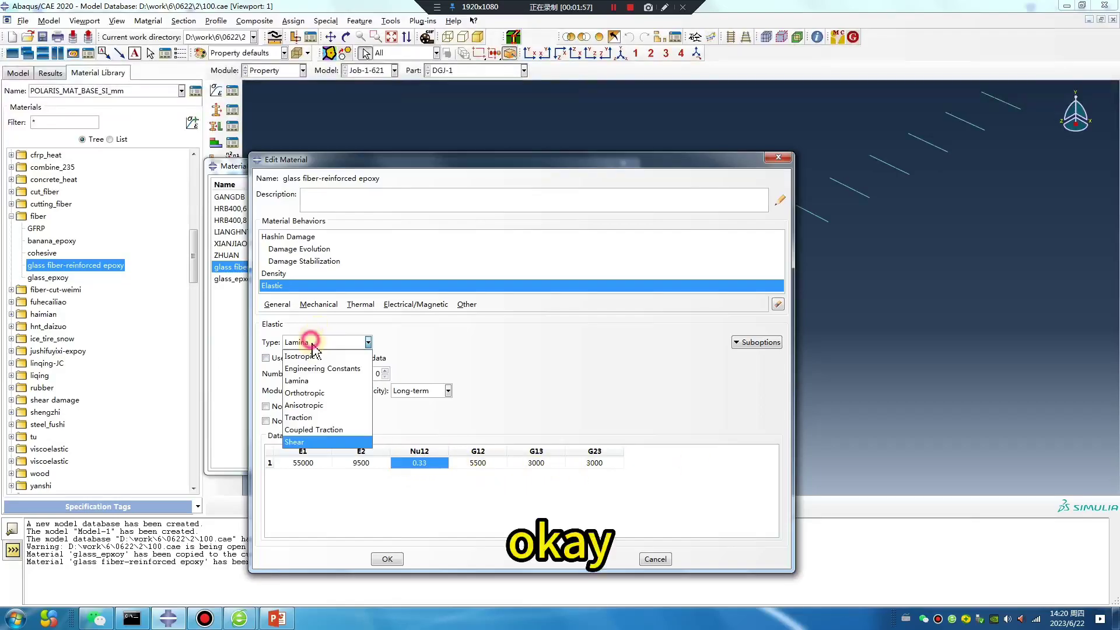
left_click(327, 369)
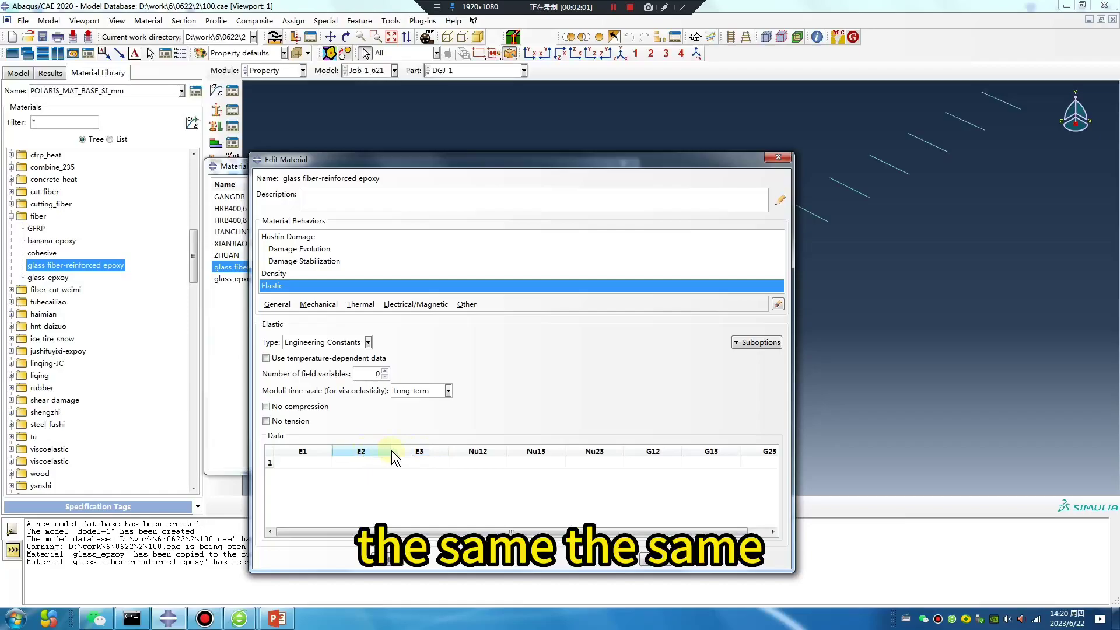
left_click(493, 462)
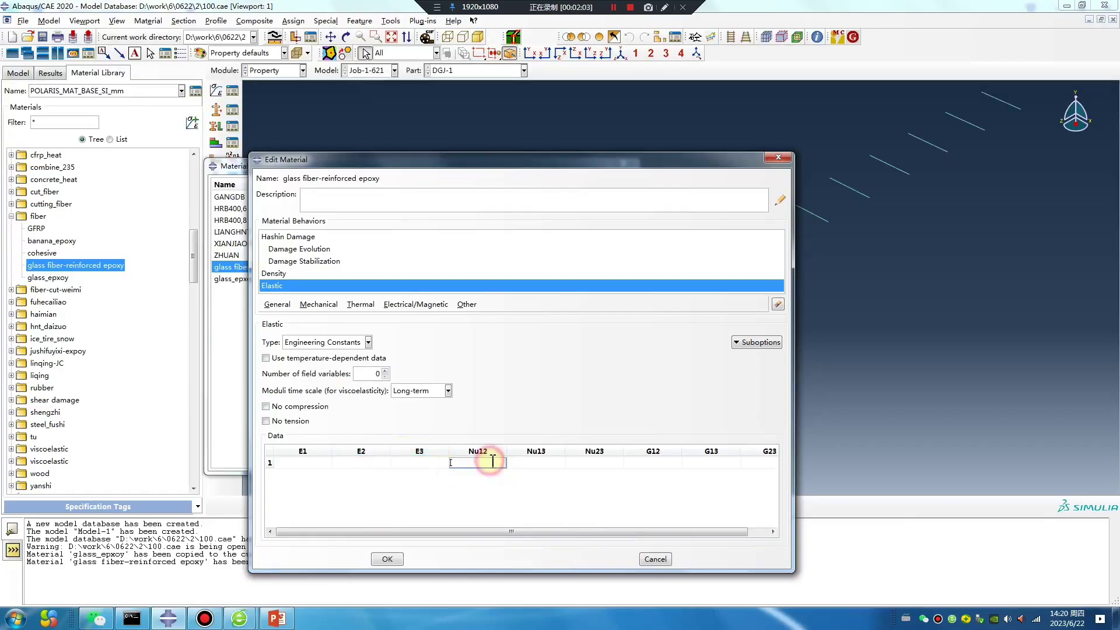
left_click(595, 463)
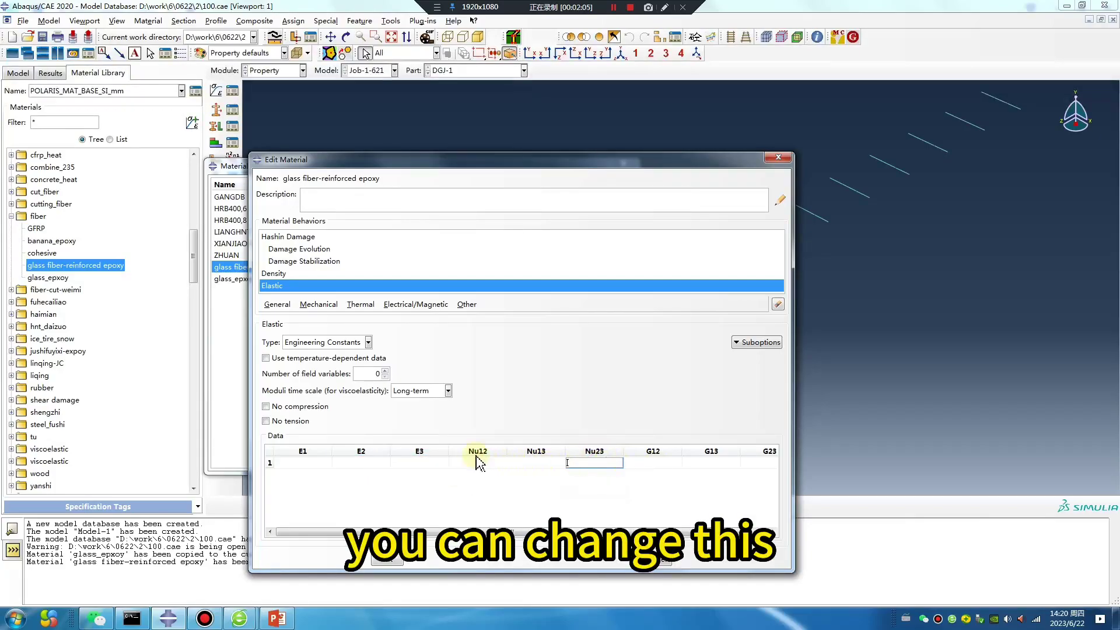
Step: Review the density and Hashin Damage data of glass fiber-reinforced epoxy and find the available damage models for fiber-reinforced composites
left_click(274, 274)
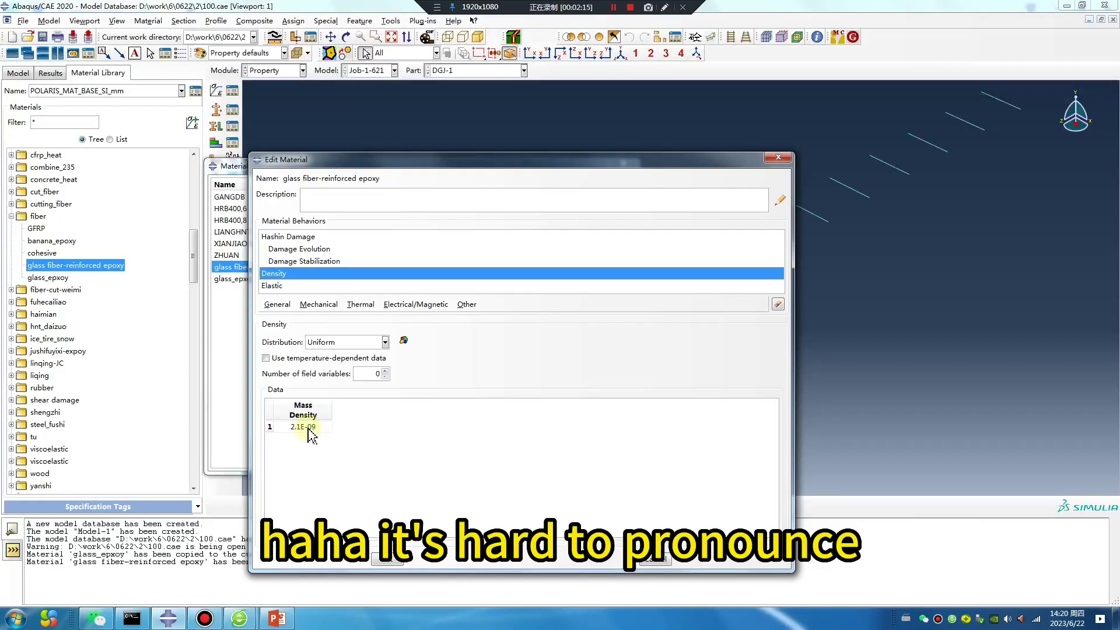
left_click(295, 236)
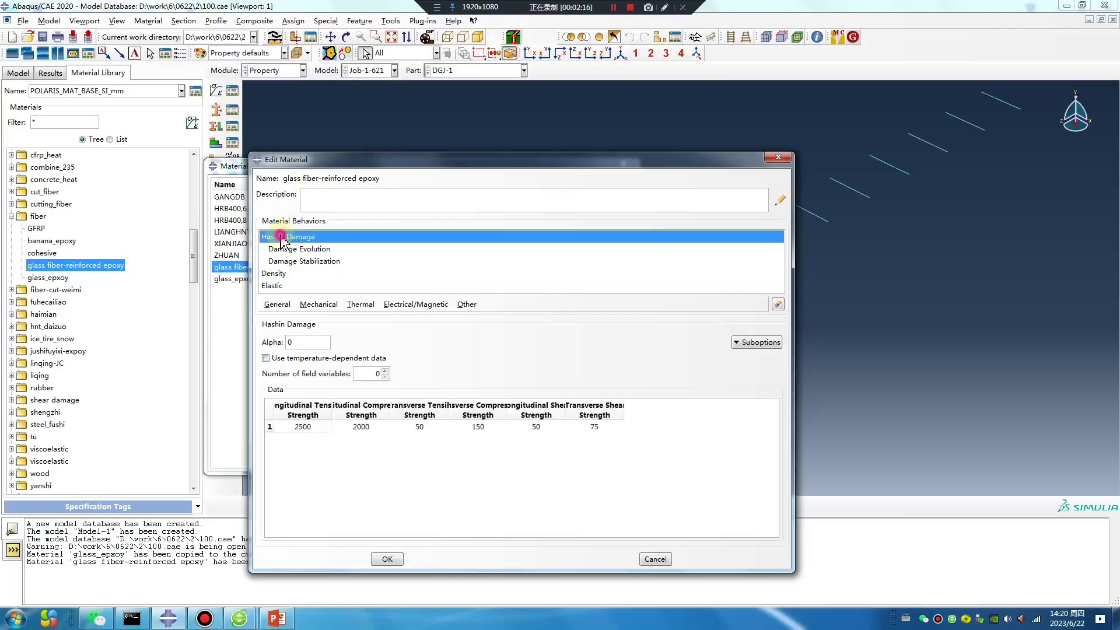
left_click(320, 304)
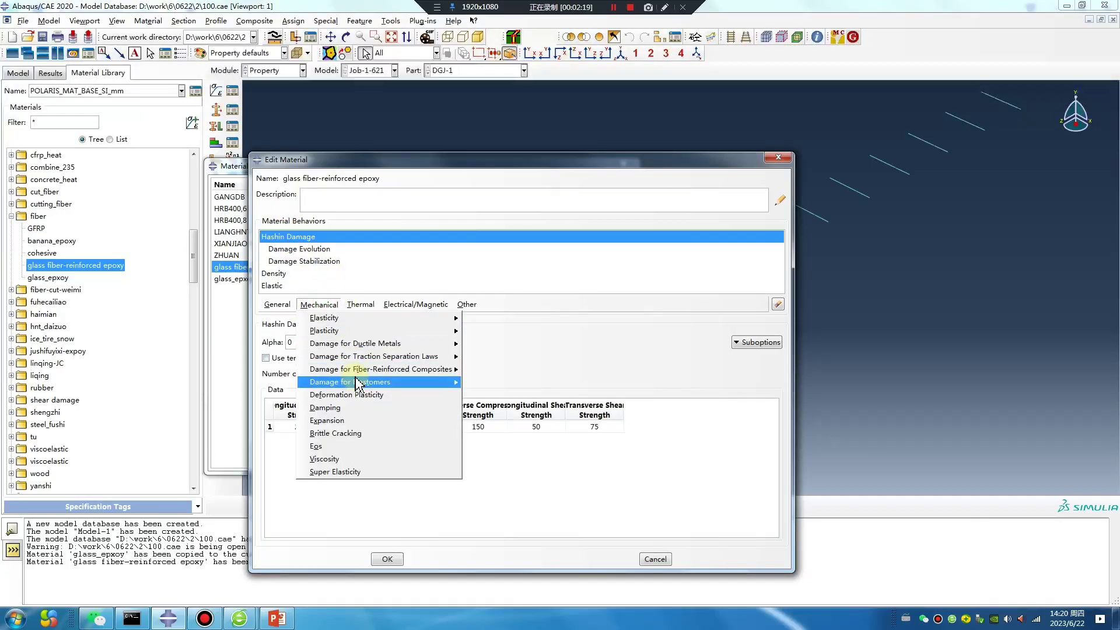
mouse_move(357, 382)
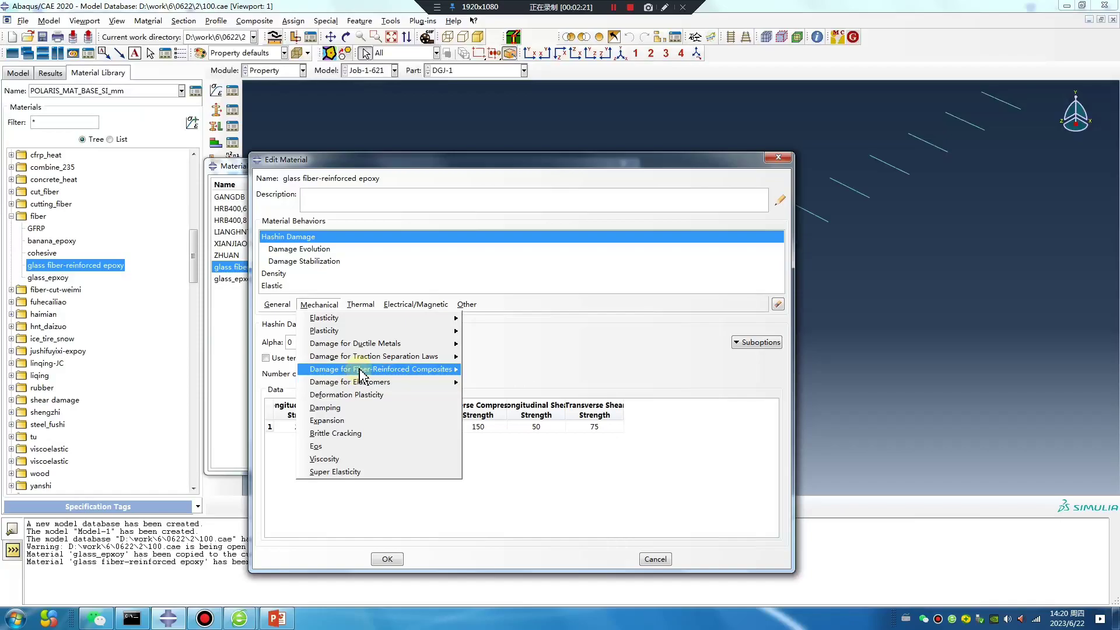
left_click(502, 370)
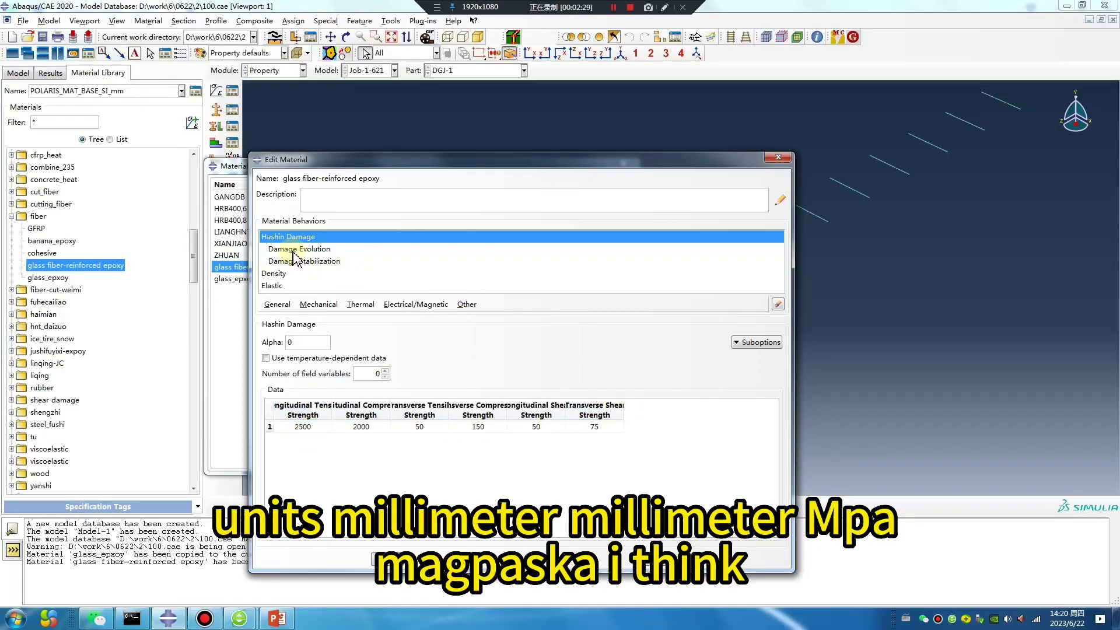
Step: Inspect the fracture energies in the Damage Evolution suboption of Hashin Damage and accept them as they are
left_click(749, 342)
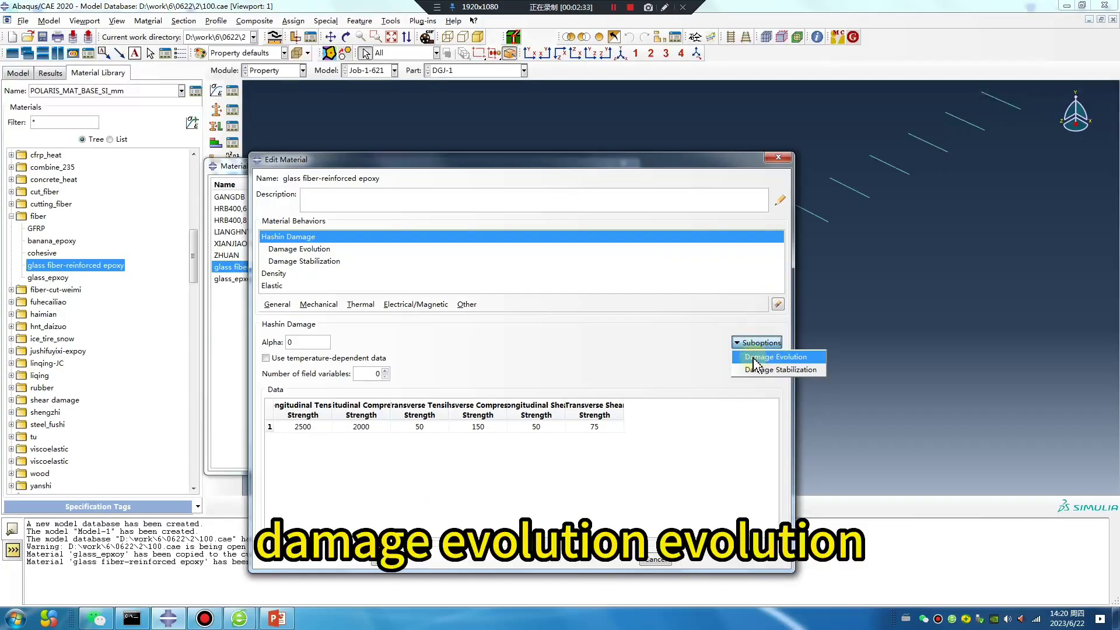
left_click(755, 358)
double_click(382, 404)
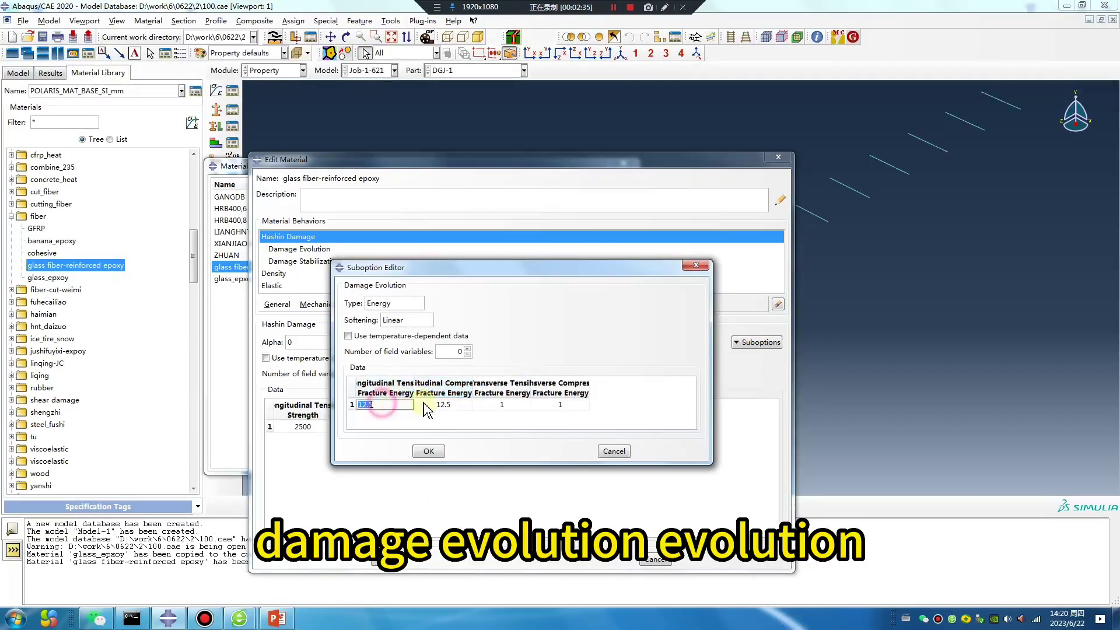
left_click(428, 451)
Step: Inspect the four viscosity coefficients in the Damage Stabilization suboption of Hashin Damage, for the longitudinal and transverse tensile and compressive directions
left_click(319, 262)
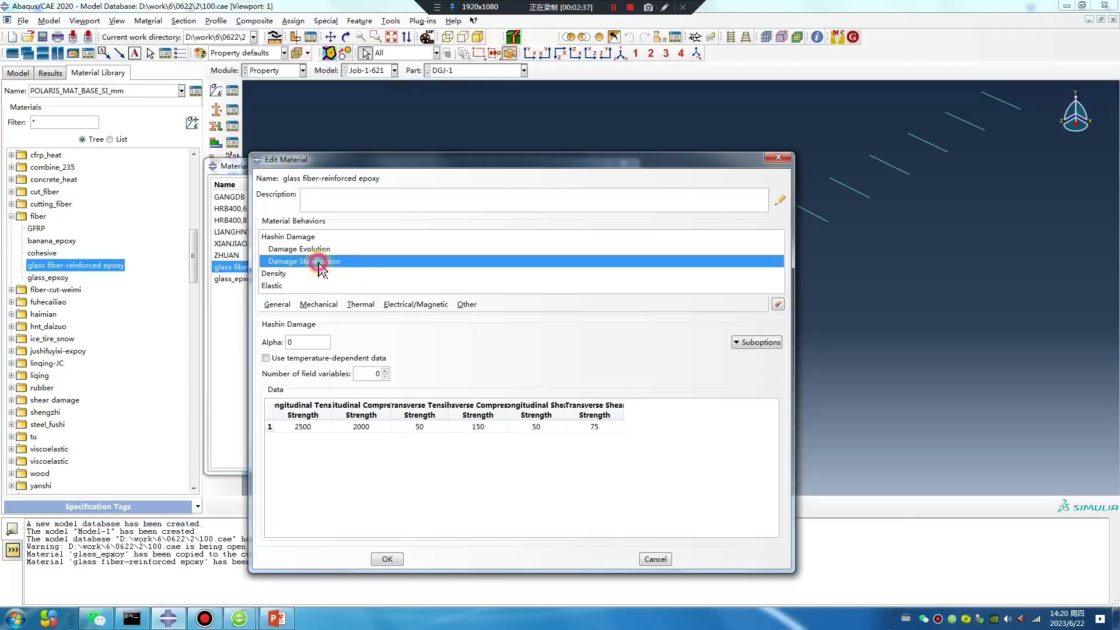
left_click(756, 341)
left_click(761, 370)
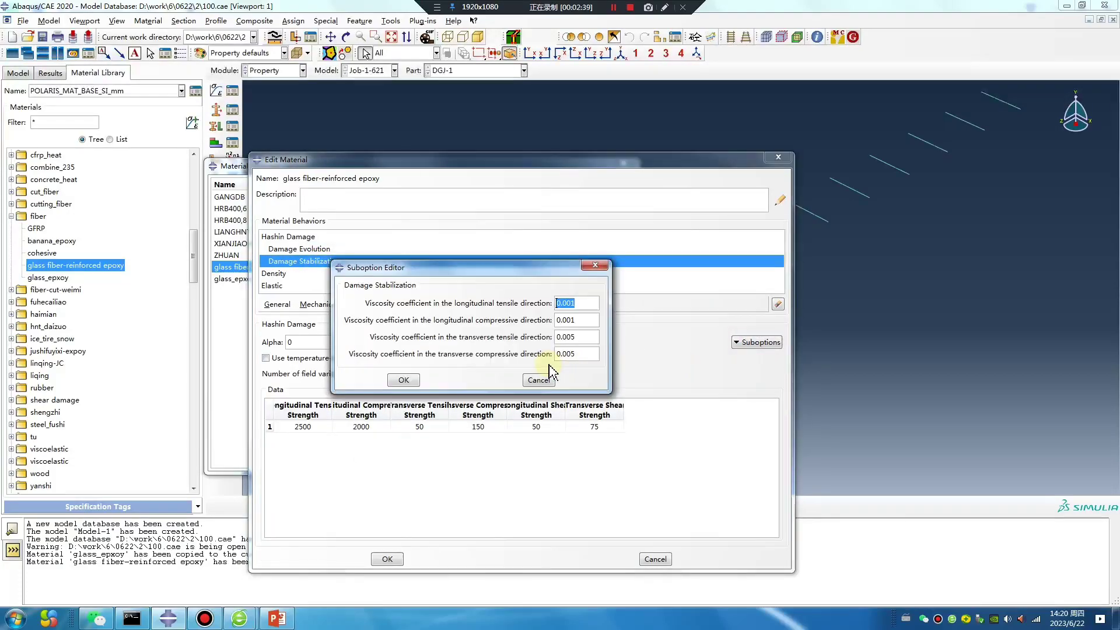
key("Tab")
key("Tab")
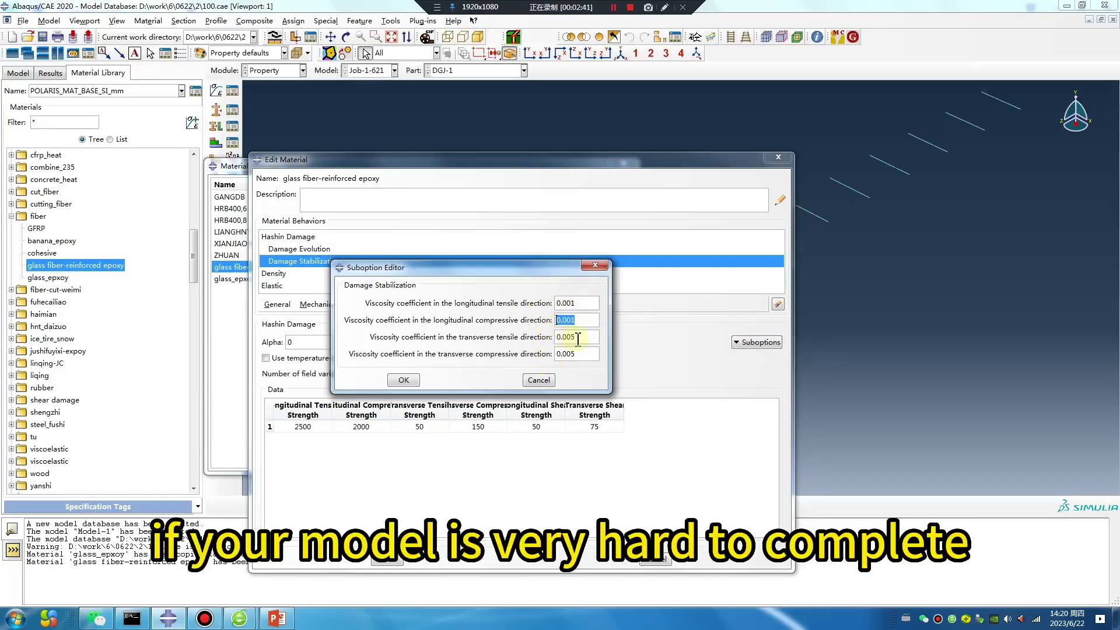
key("Tab")
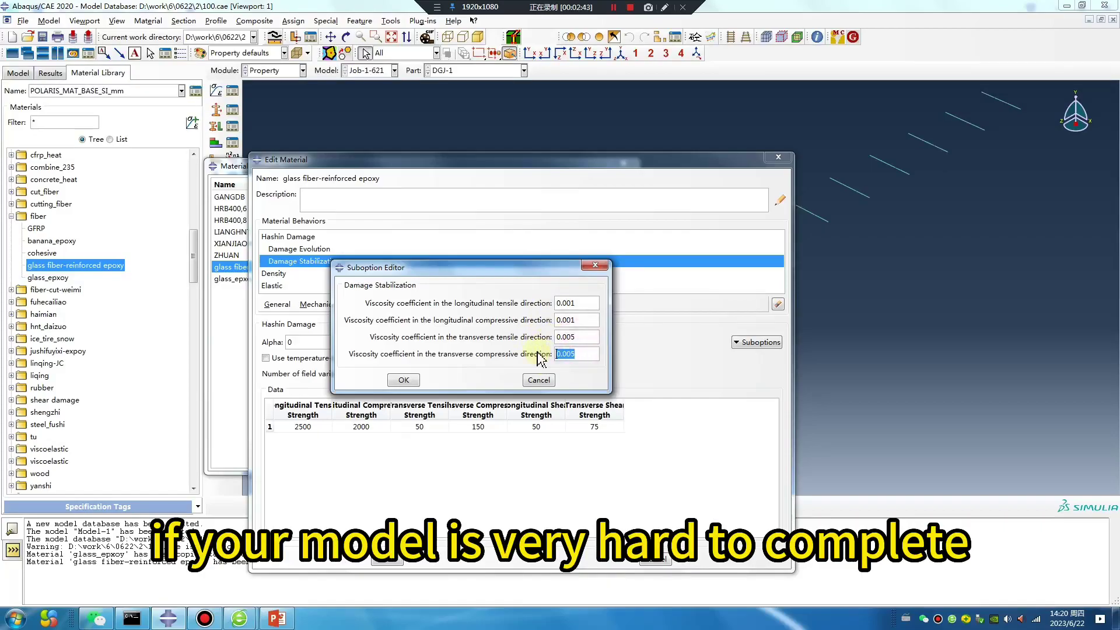
double_click(572, 338)
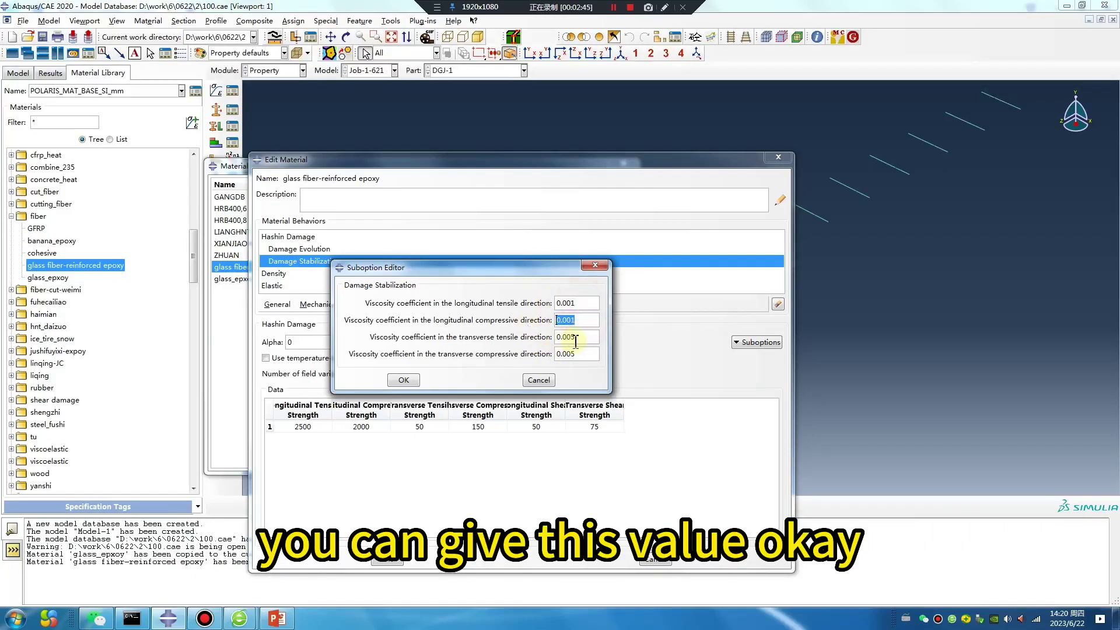
left_click_drag(576, 354, 560, 354)
Step: Switch to the Abaqus documentation in the browser and look back through the fiber metal laminates example from its script files to the finite element model
mouse_move(240, 620)
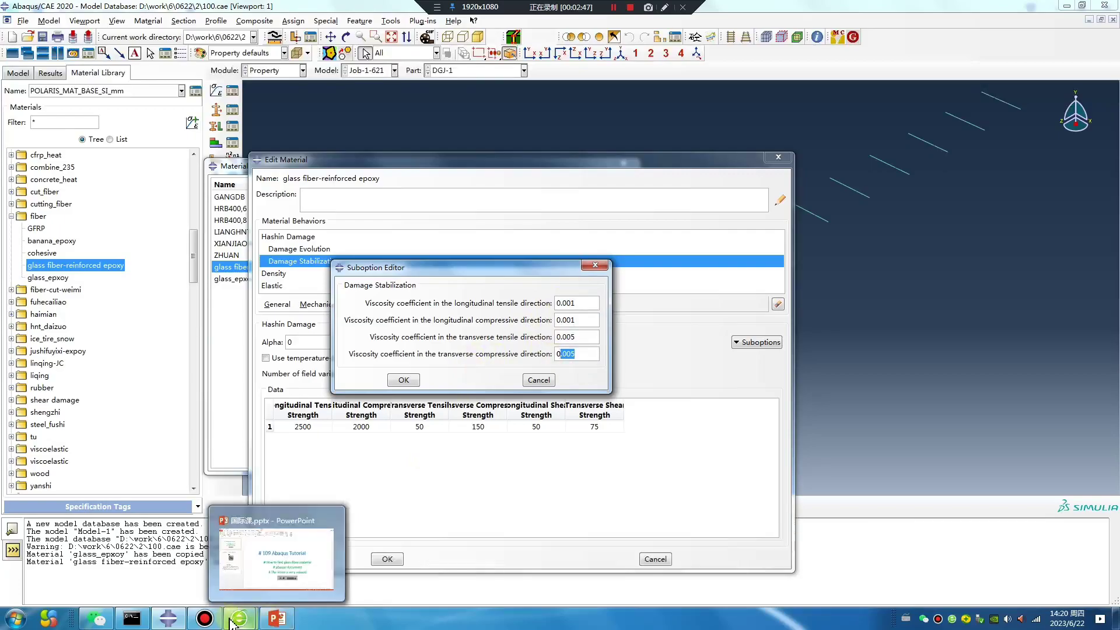
left_click(304, 558)
scroll(750, 450, "up", 10)
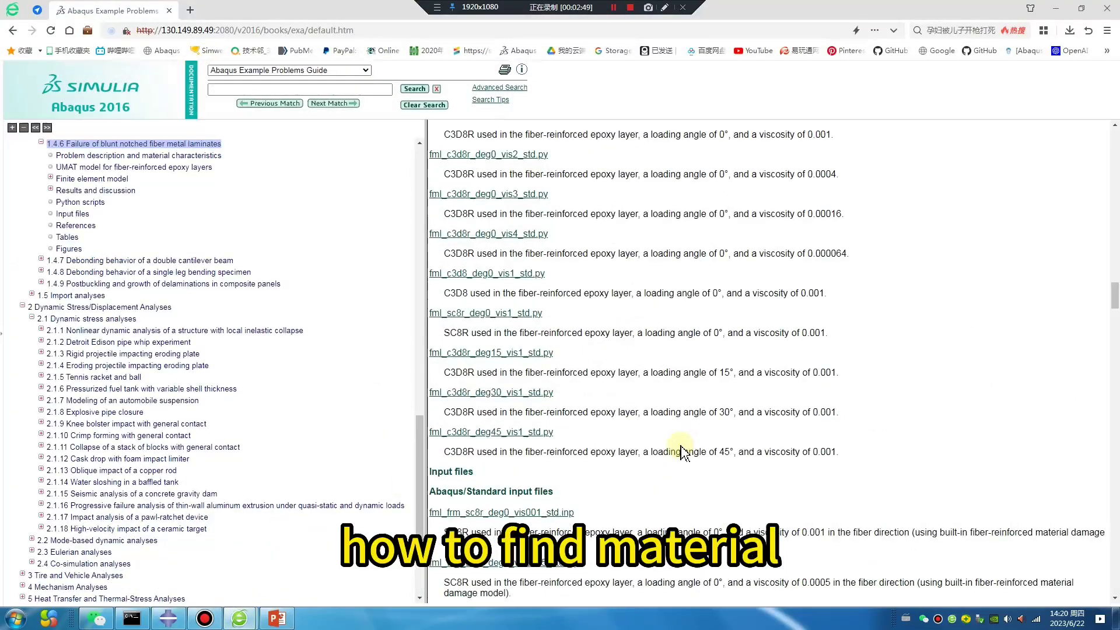
scroll(684, 452, "up", 12)
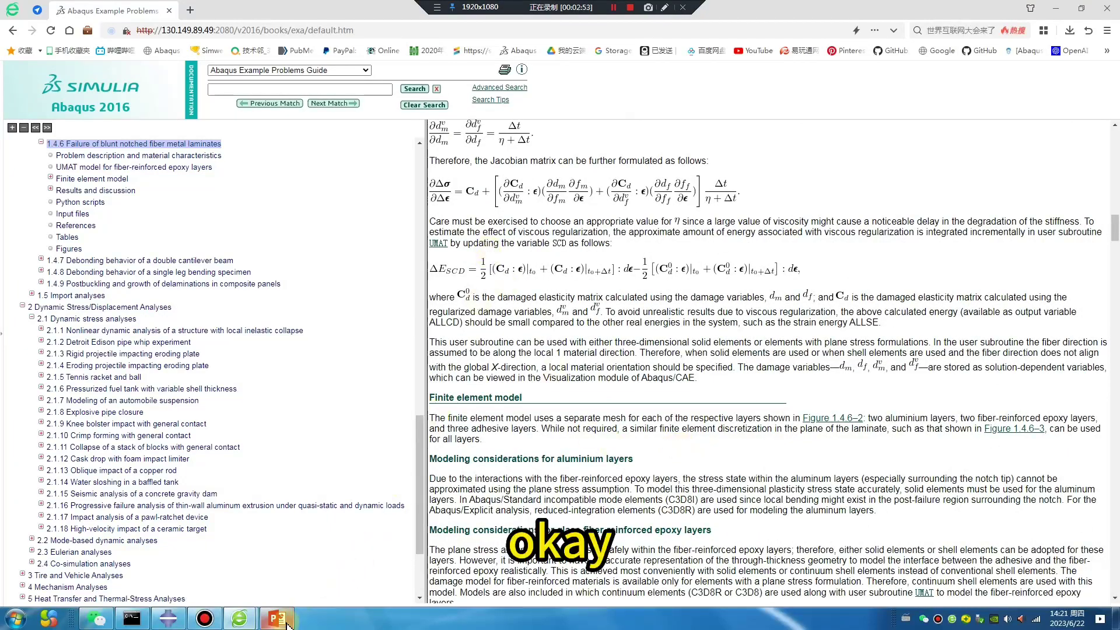
Step: Switch to the PowerPoint presentation and show the Wechat contact slide, followed by the AD Time slide
mouse_move(276, 619)
left_click(278, 554)
left_click(157, 305)
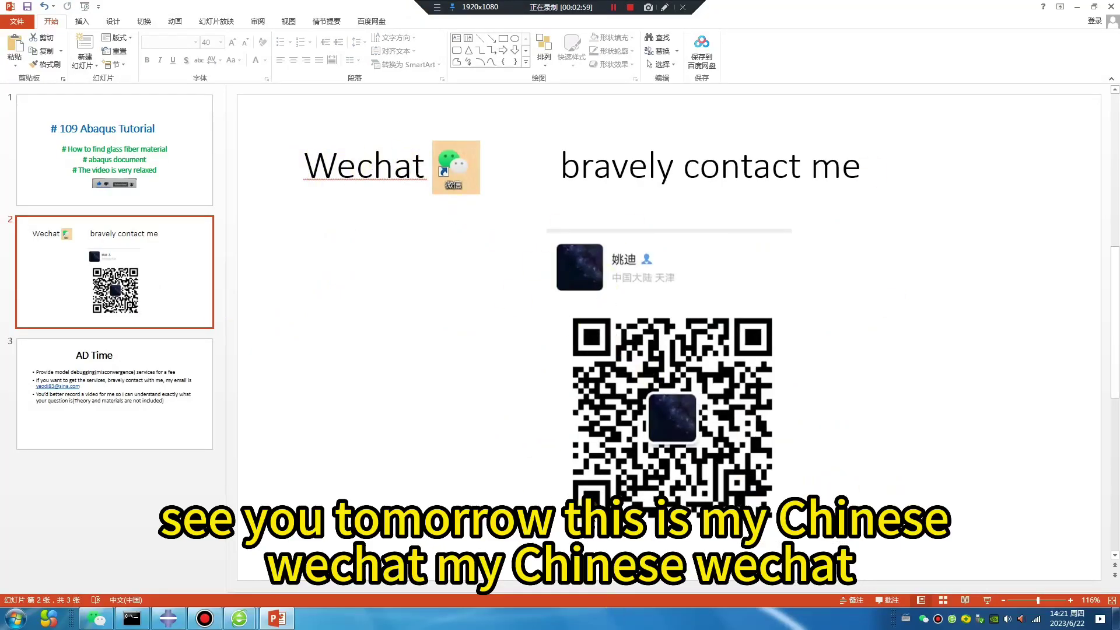
left_click(143, 412)
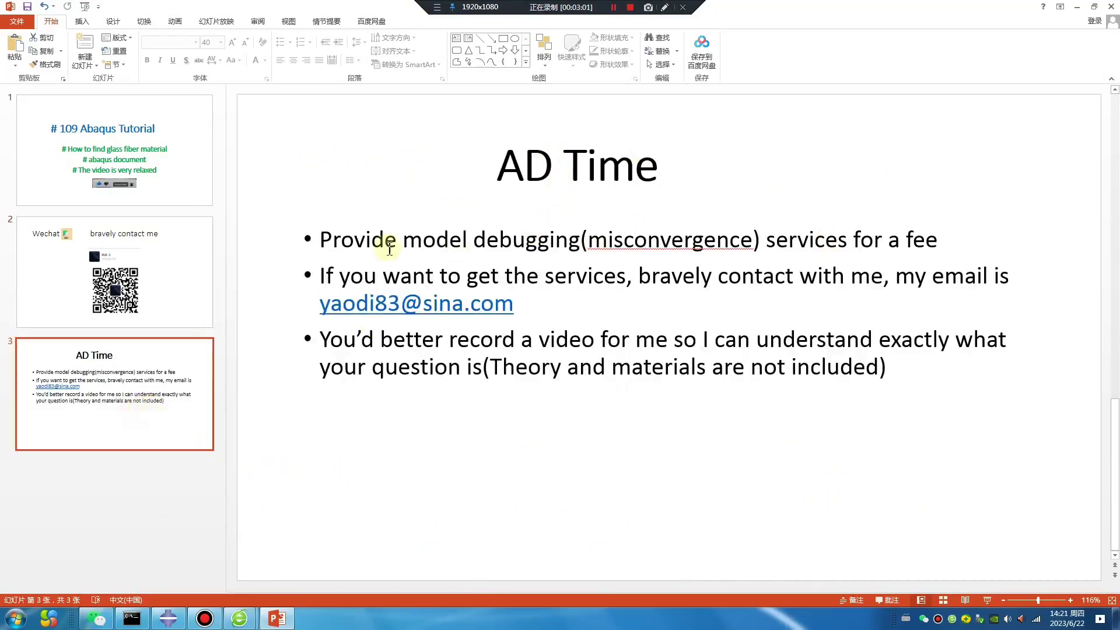